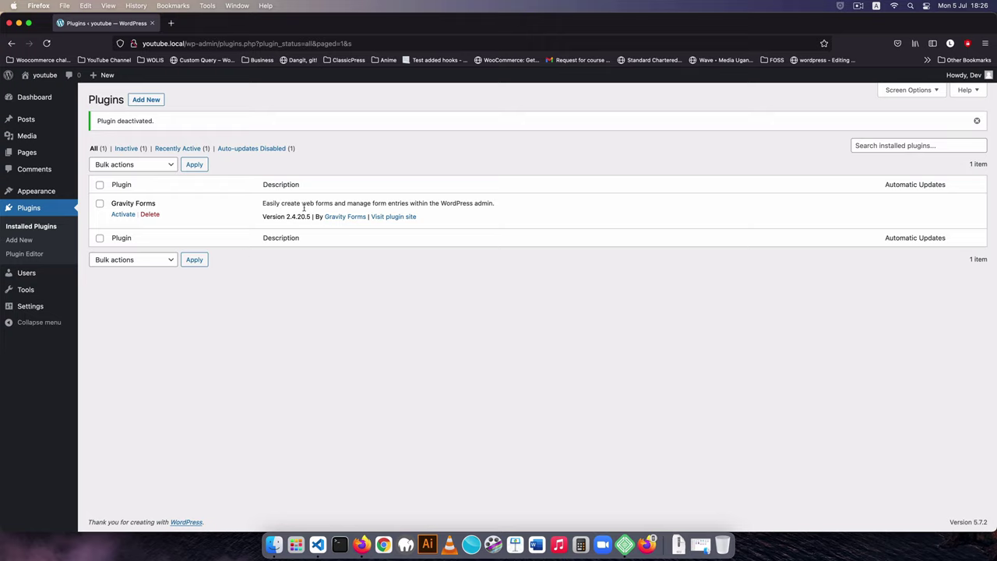
Step: Activate the Gravity Forms 2.4.20.5 plugin so the Forms menu appears in the sidebar
drag(285, 216, 302, 218)
click(122, 215)
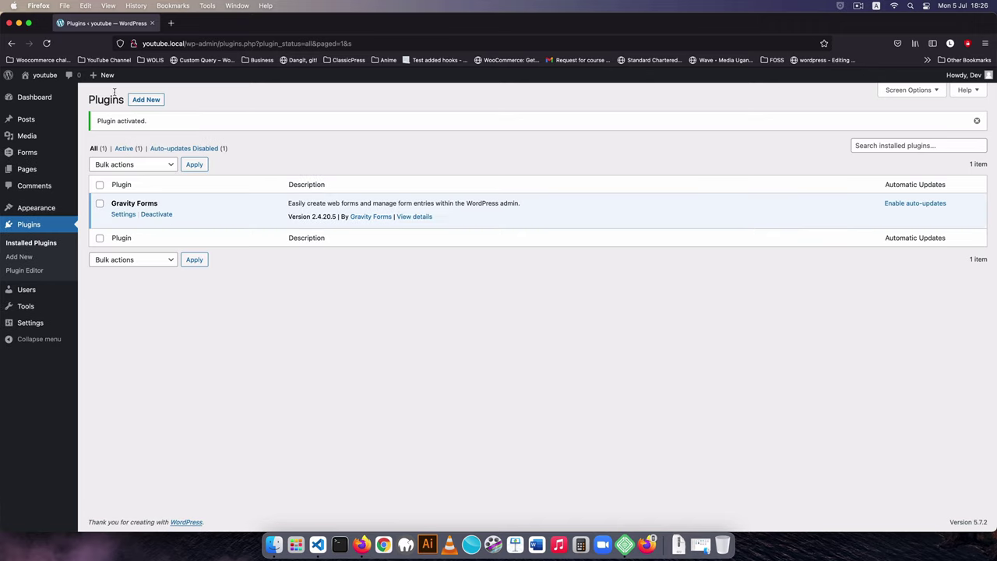
mouse_move(22, 153)
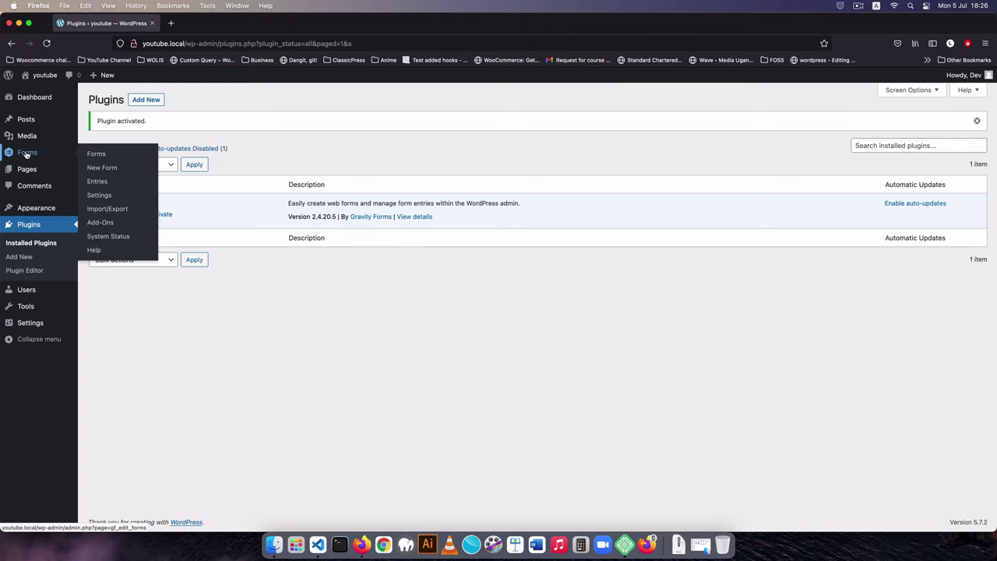
Step: Create a new form titled 'Inquiries' with the description 'Inquiries from my supplier'
click(107, 169)
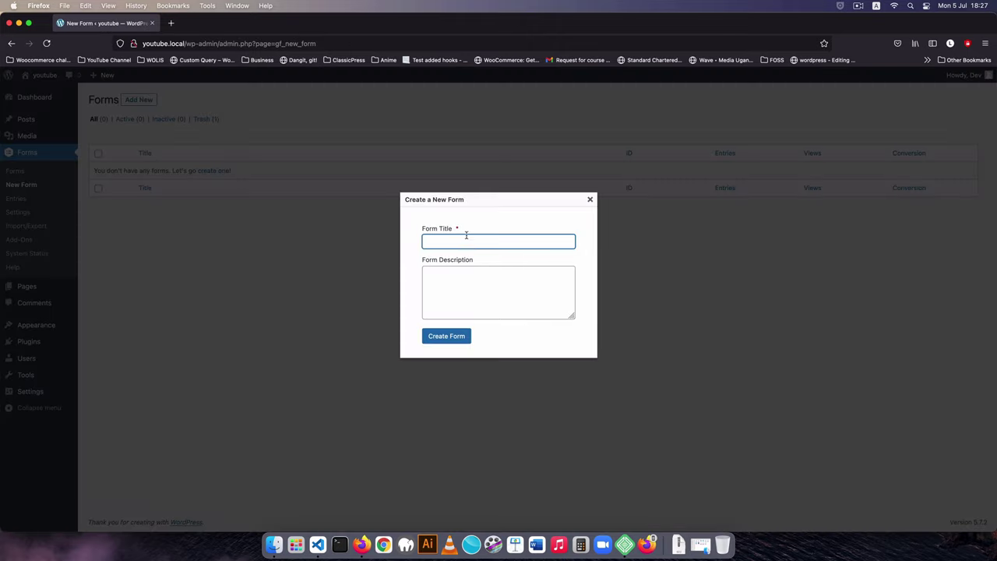
click(444, 241)
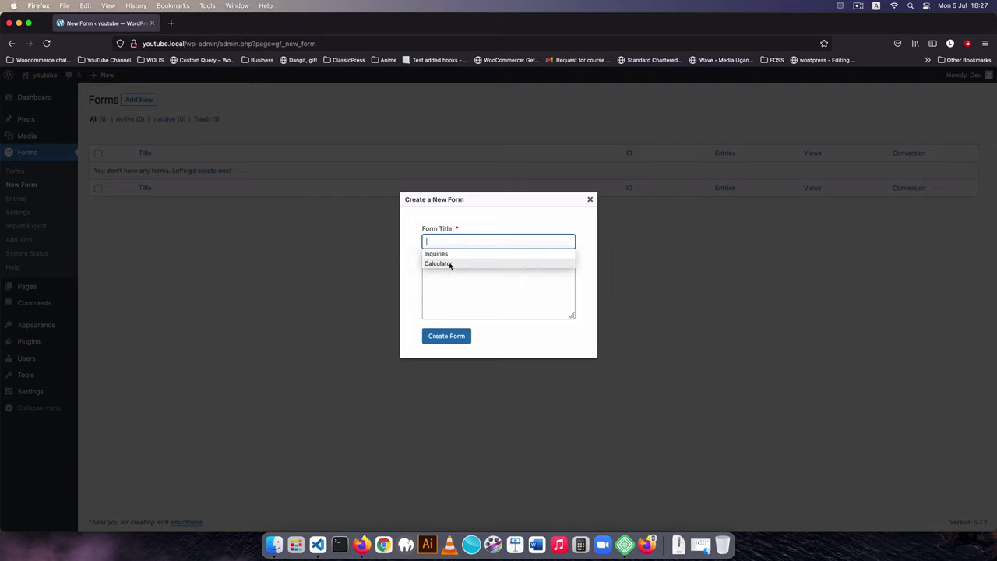
click(441, 255)
click(466, 284)
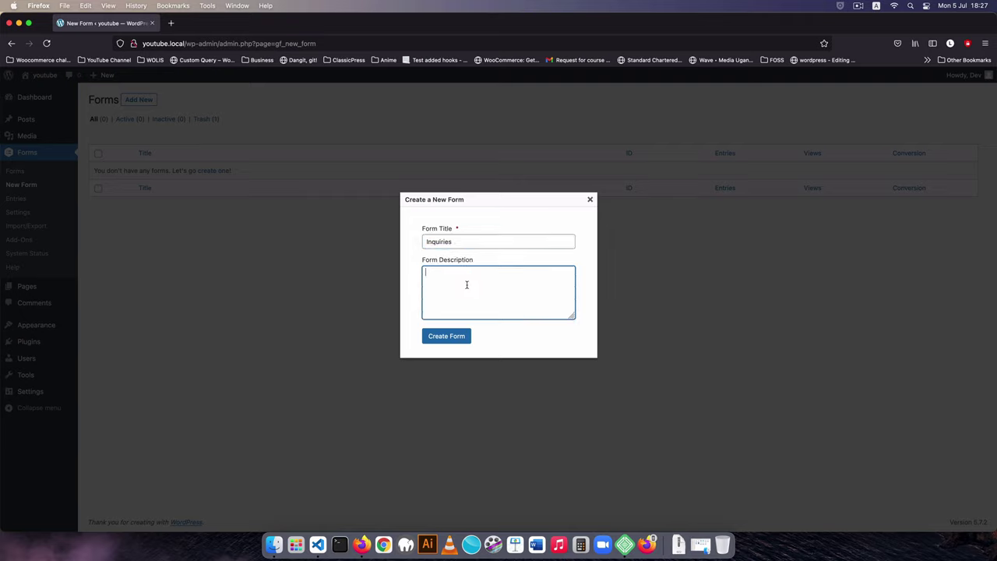
text(Inquiries from my suppliers)
click(456, 341)
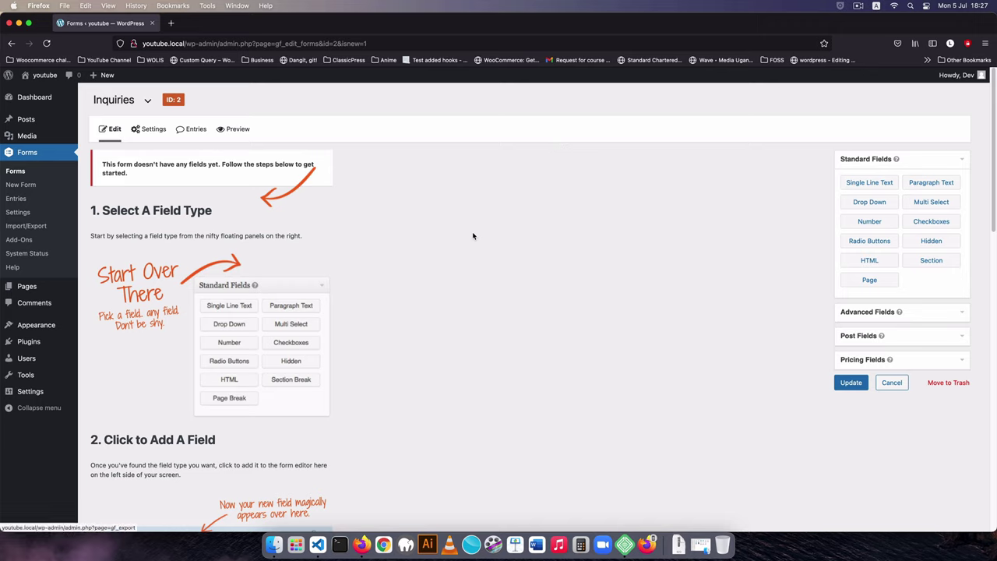
Step: Add a Single Line Text field labelled 'Name' with description 'This is the business name'
click(872, 183)
click(138, 194)
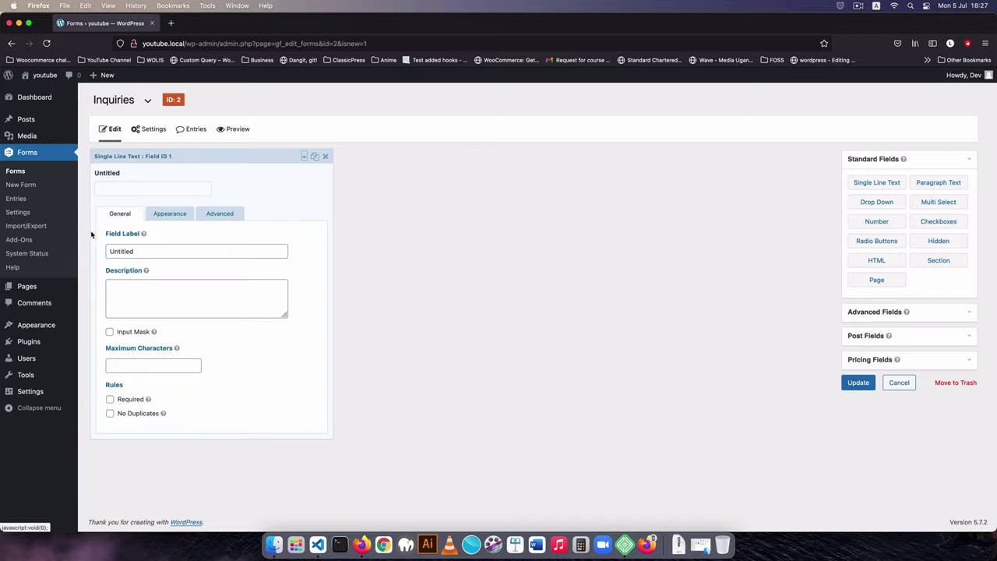
click(152, 250)
drag(152, 250, 72, 255)
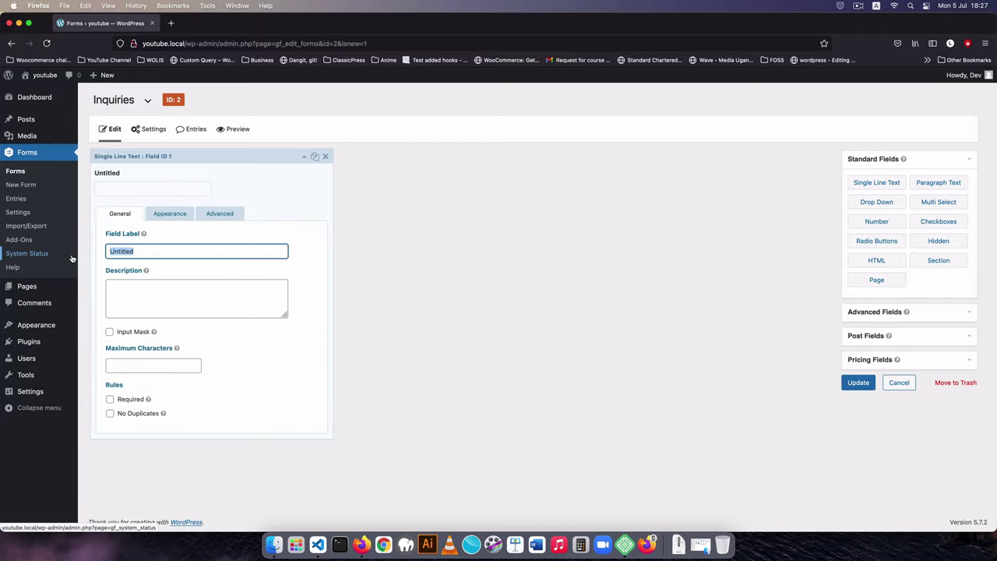
text(Nma)
key(BackSpace)
key(BackSpace)
text(ame)
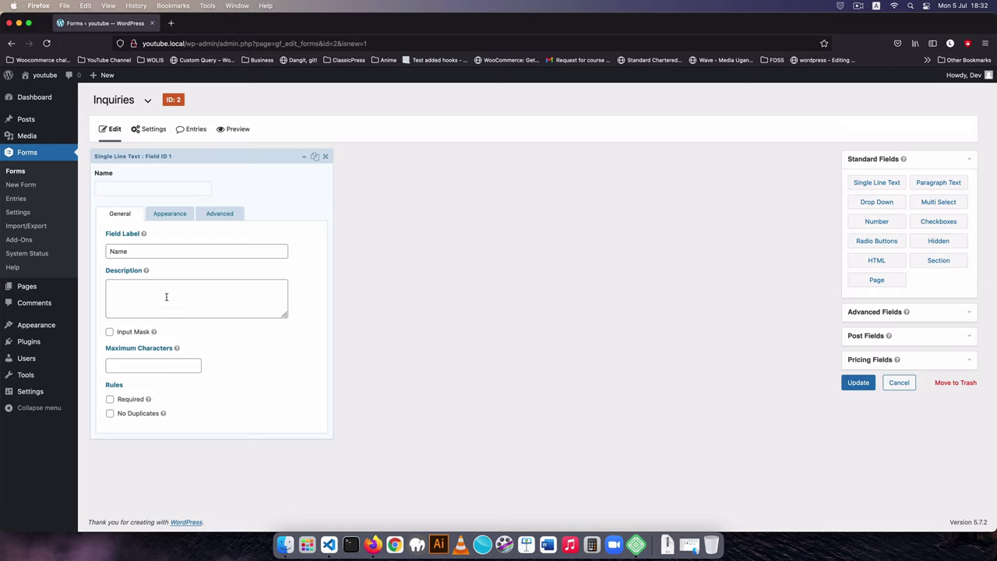
click(166, 296)
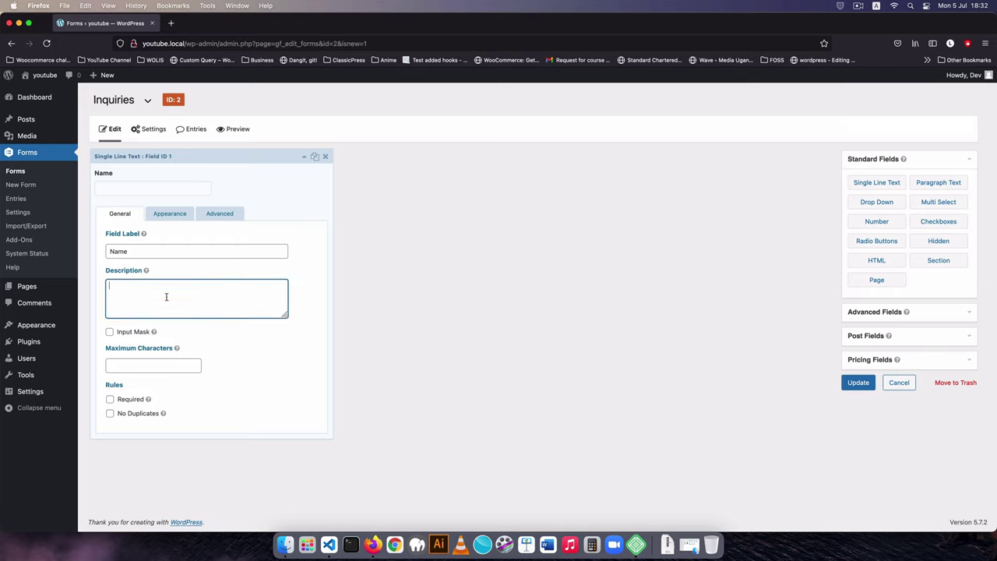
text(This is the business name)
click(168, 190)
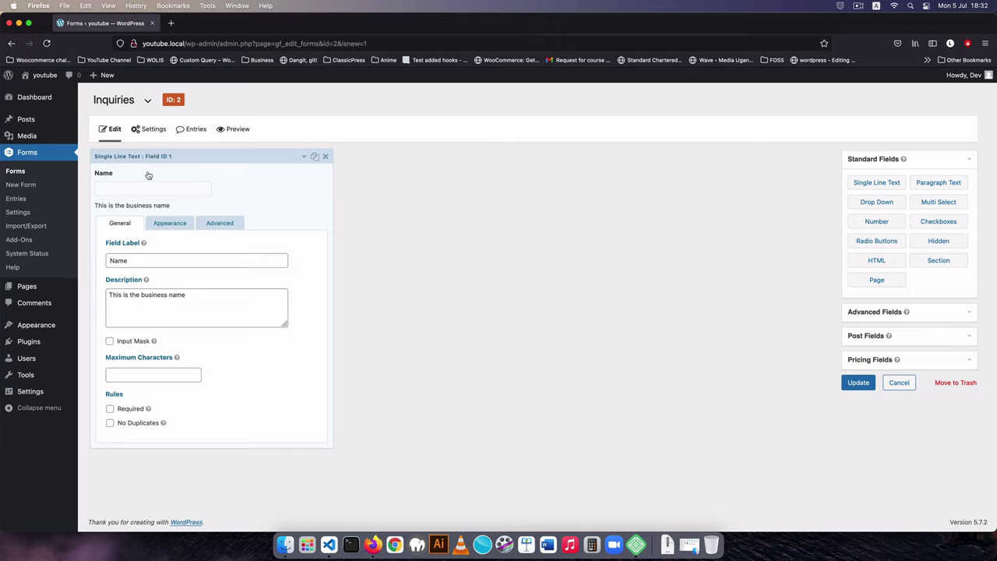
Step: Give the Name input placeholder 'Name' and, after trying other sizes, leave it Medium
click(170, 224)
click(139, 262)
text(N)
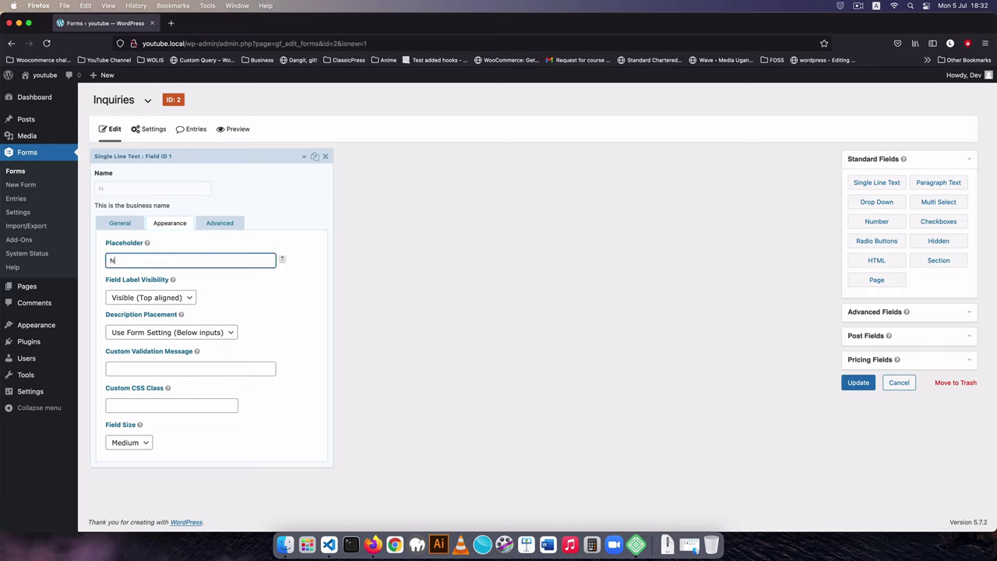
text(ame)
click(145, 442)
click(132, 452)
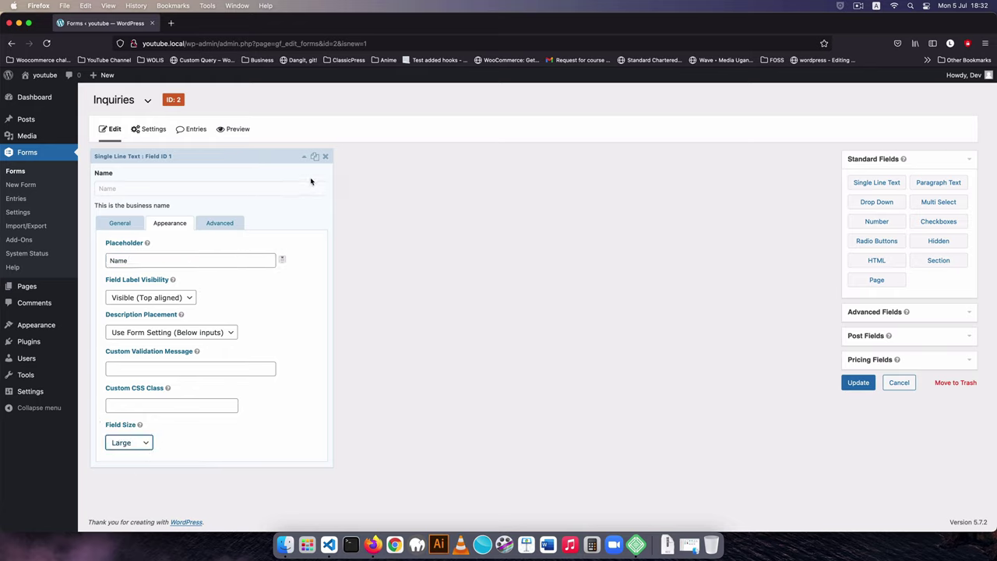
click(146, 444)
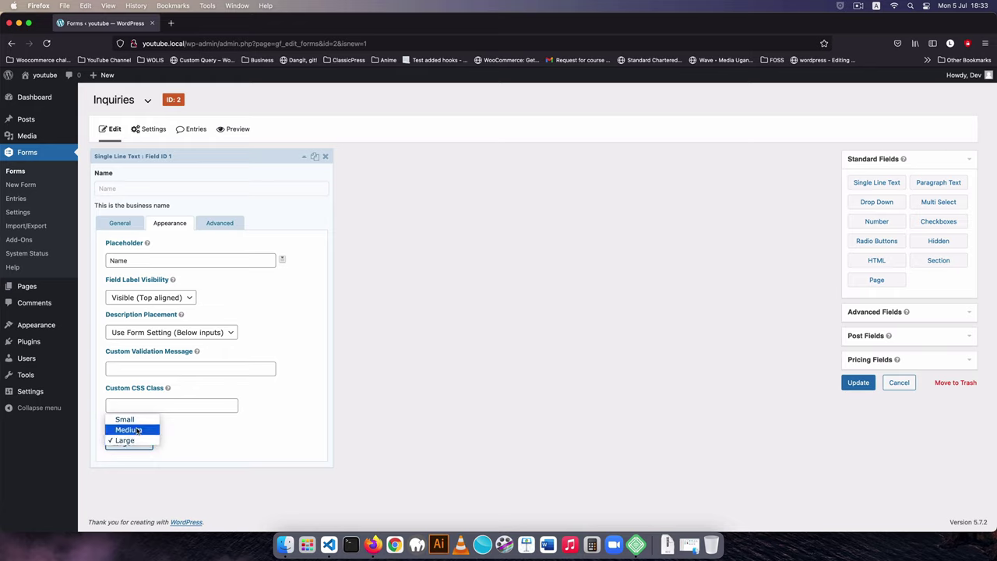
click(138, 430)
click(131, 441)
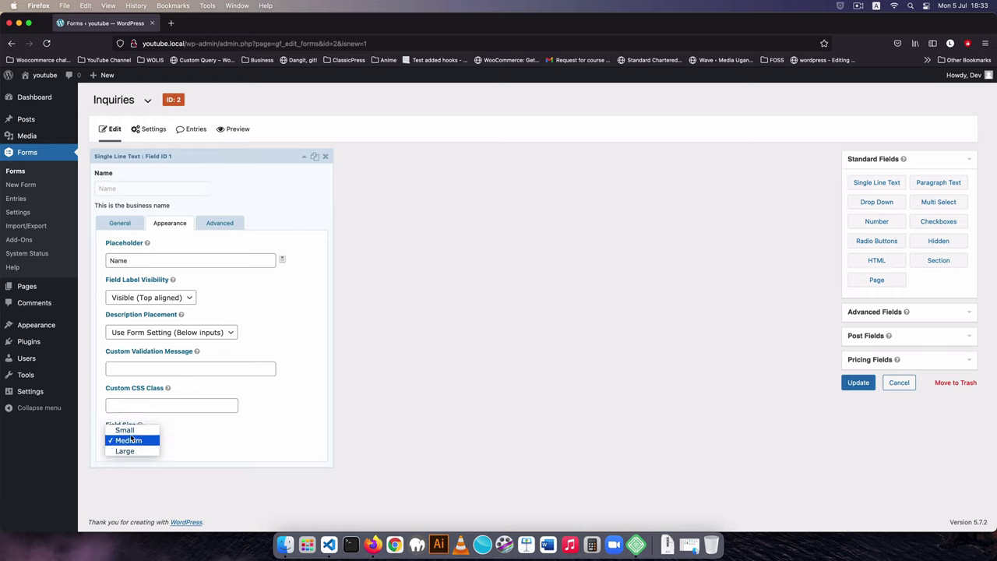
click(131, 441)
click(131, 442)
click(125, 430)
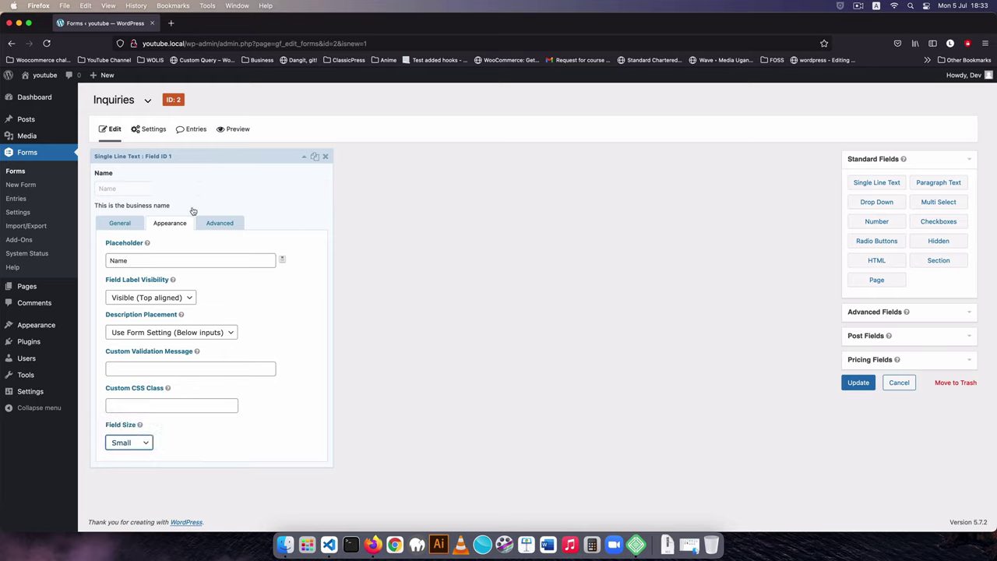
click(146, 447)
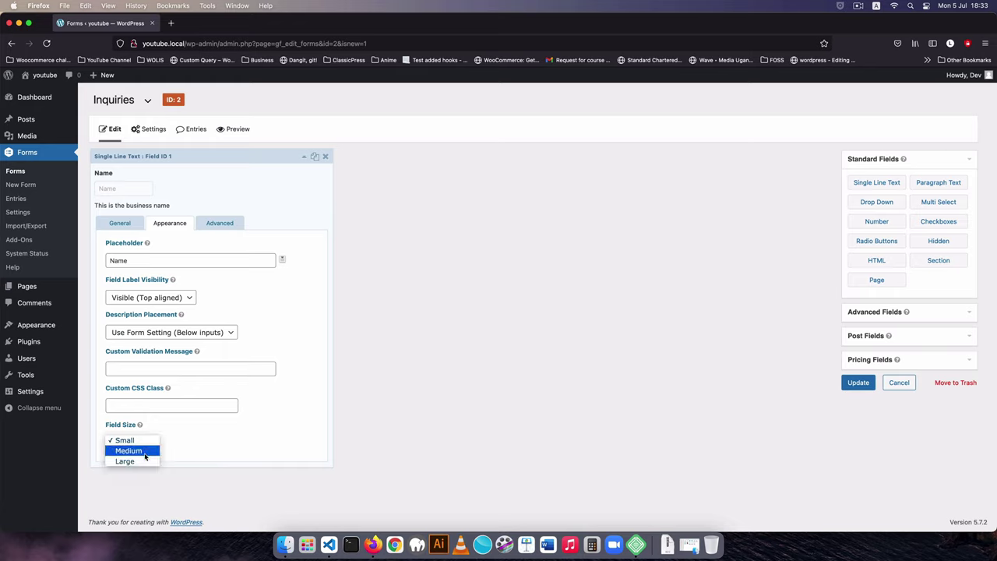
click(145, 451)
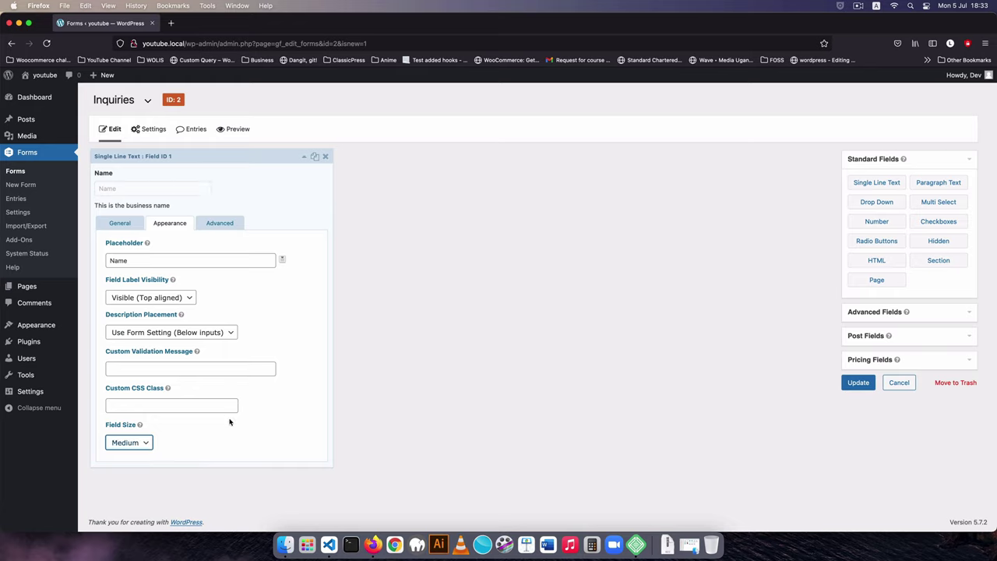
Step: Set the Name field's custom validation message to 'Please enter a name'
click(168, 406)
mouse_move(171, 388)
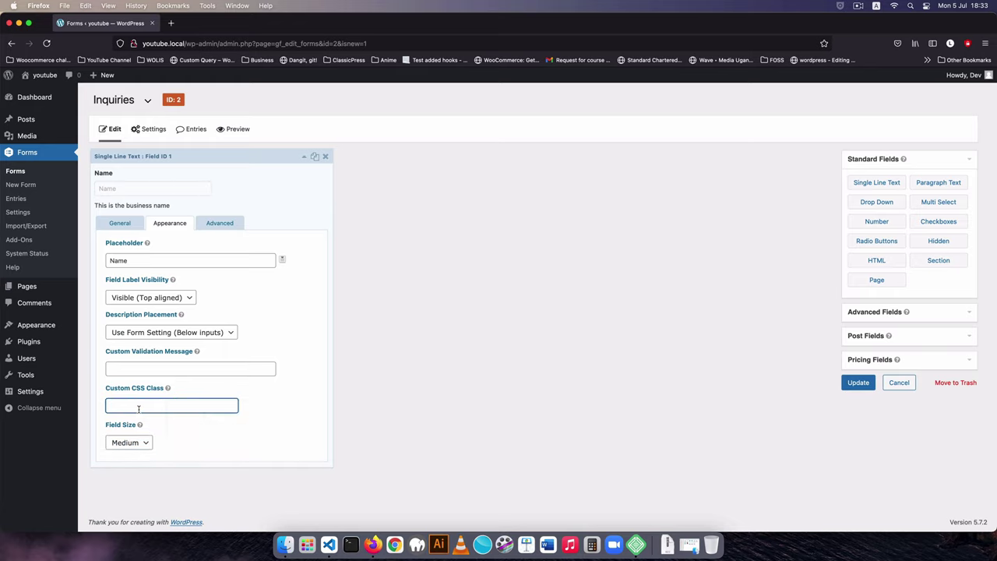
click(164, 370)
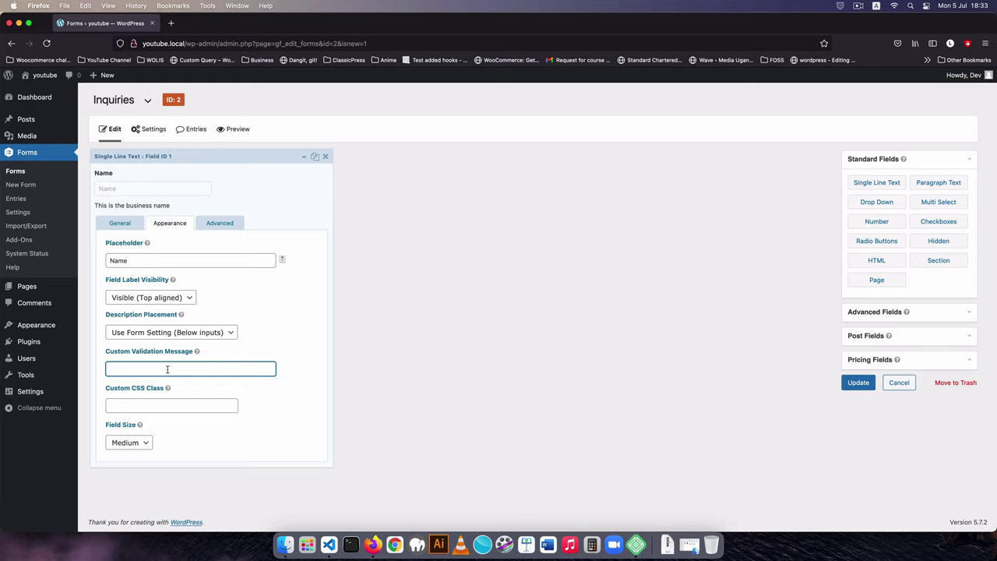
text(Please enter a name)
Step: Hide the Name field's label, then make it visible again
key(shift+Tab)
key(shift+Tab)
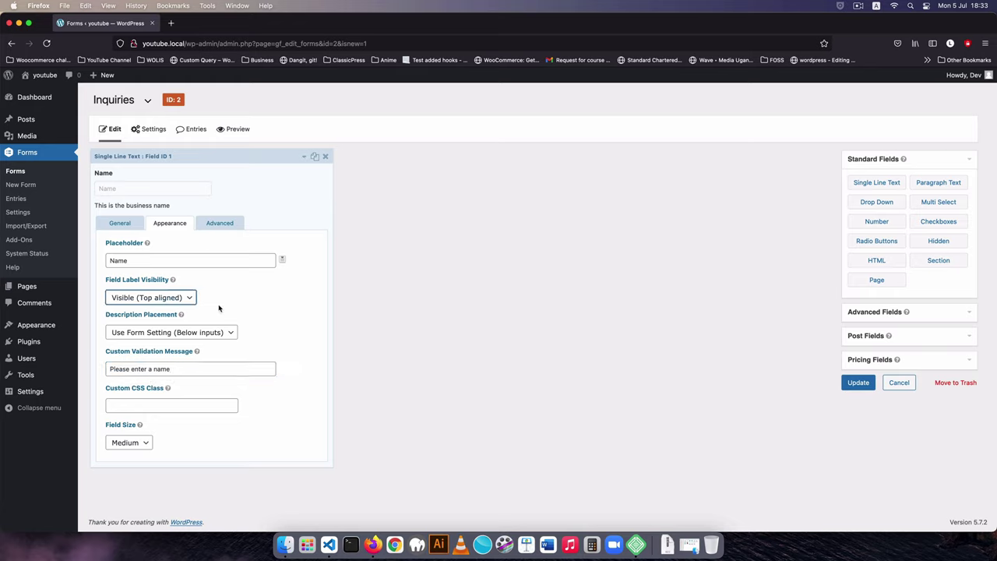
click(182, 303)
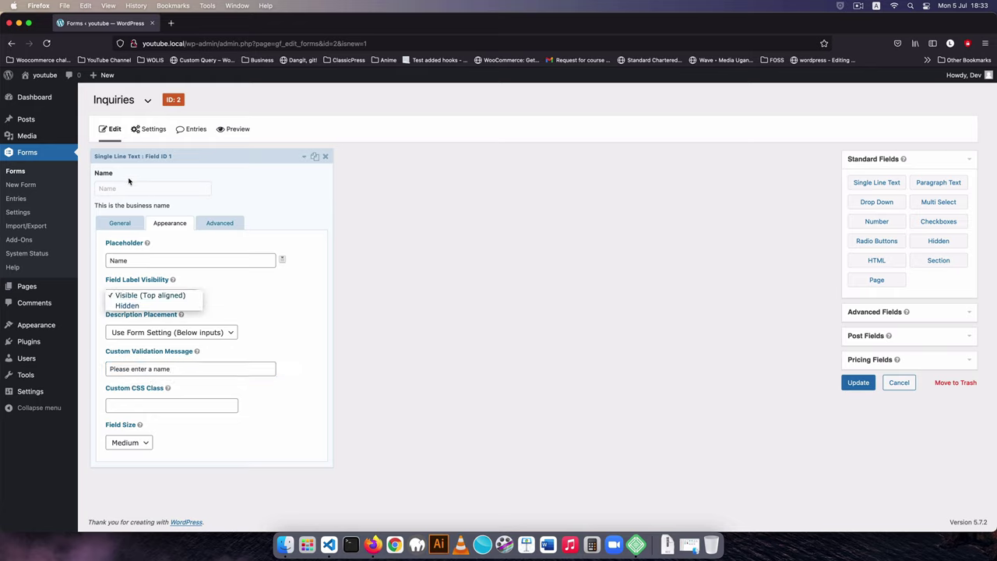
click(129, 306)
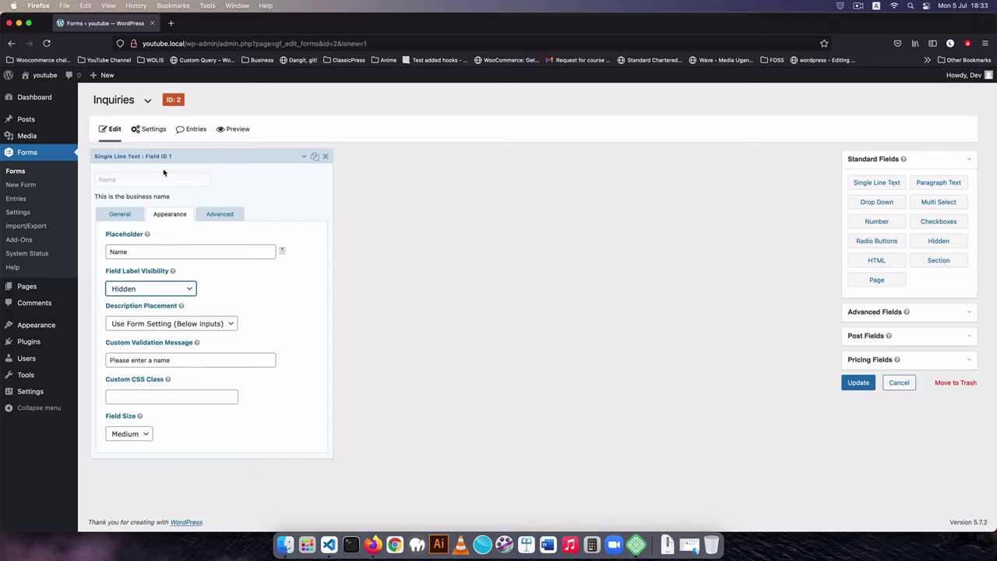
click(165, 294)
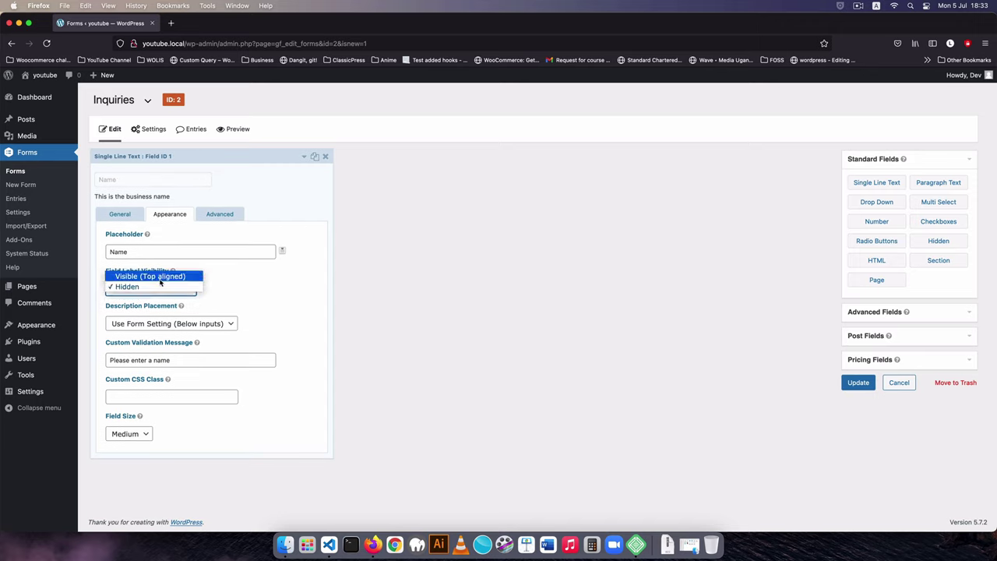
click(128, 271)
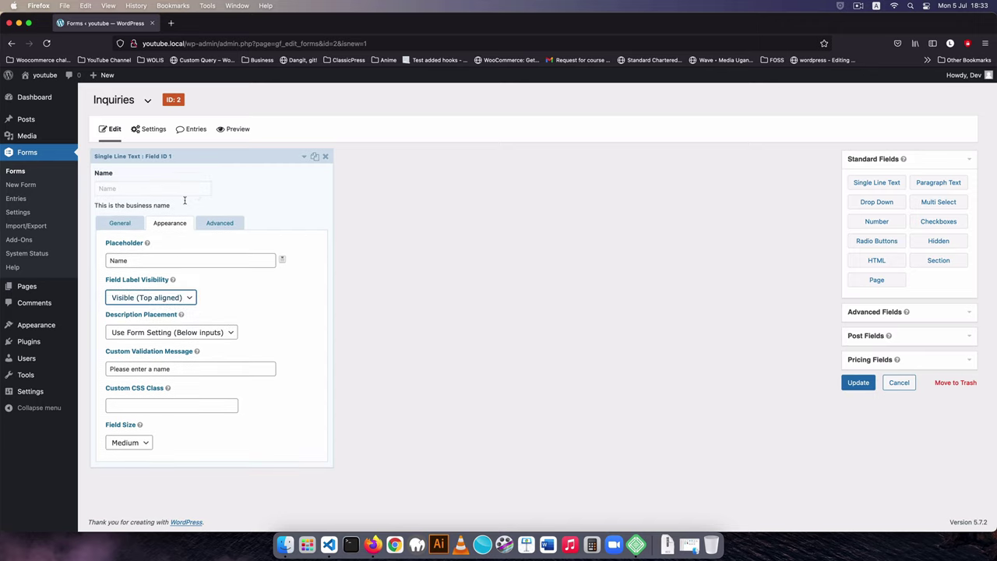
Step: Try description placement options, keeping the Name description below the input
click(217, 333)
click(160, 340)
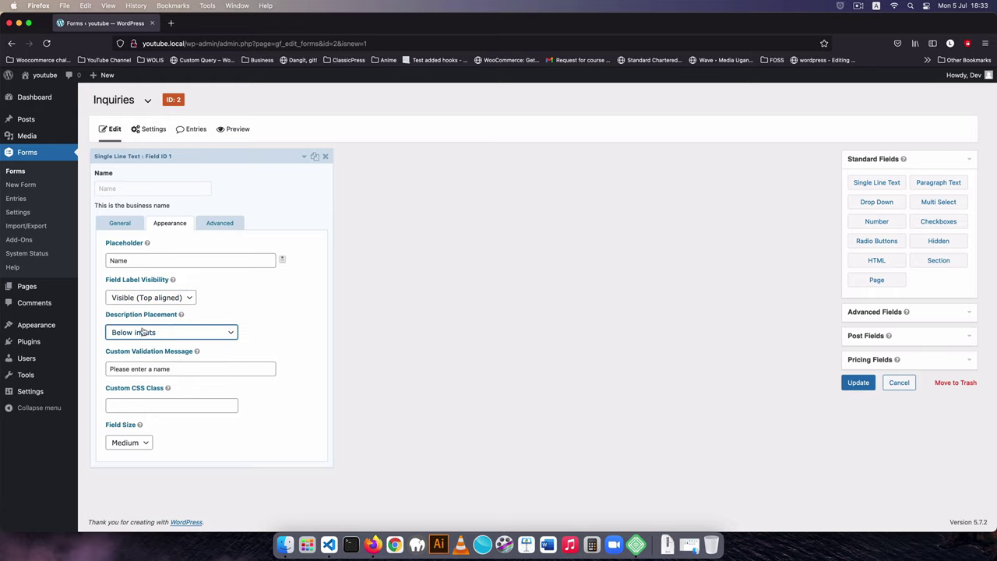
click(219, 333)
click(179, 341)
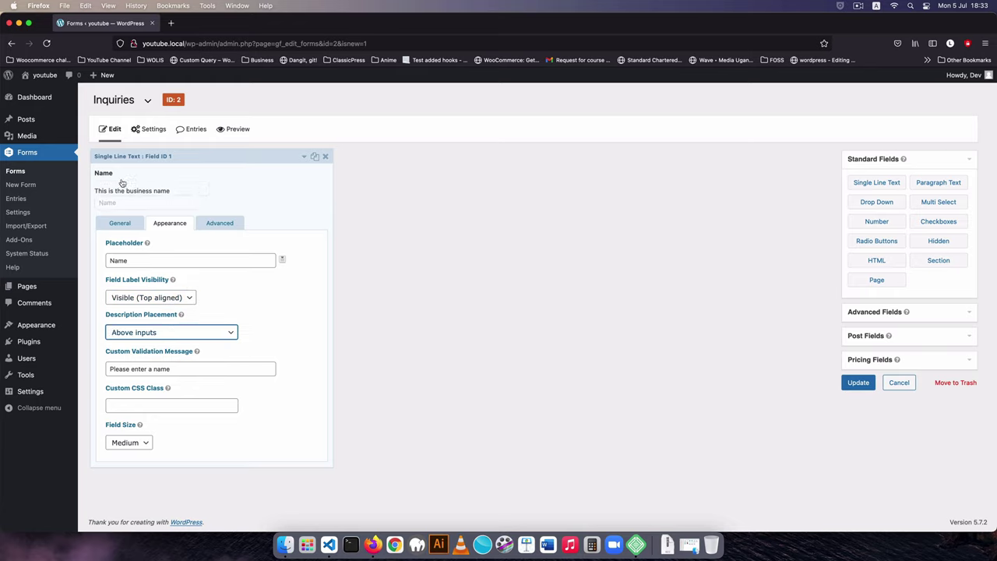
click(95, 190)
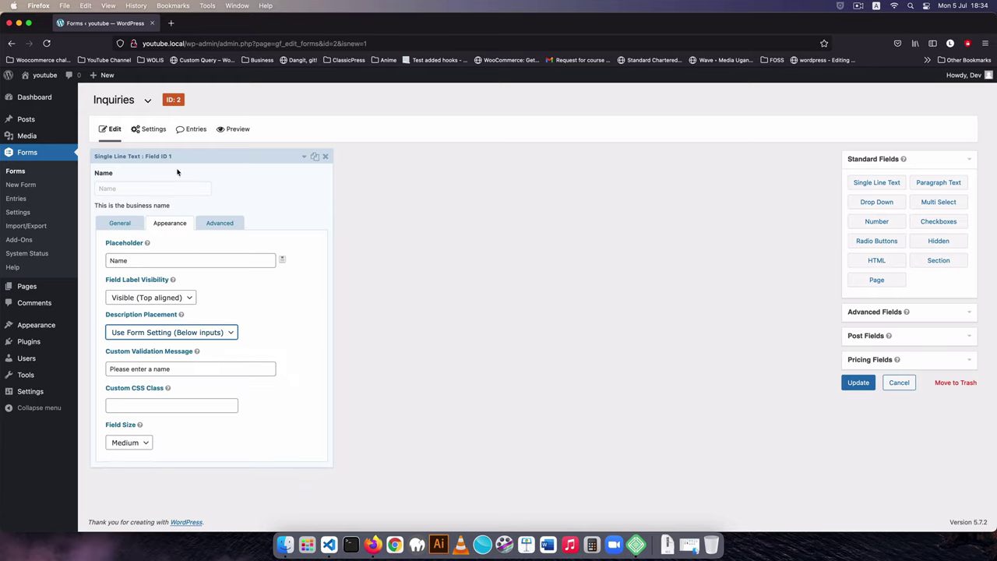
click(218, 223)
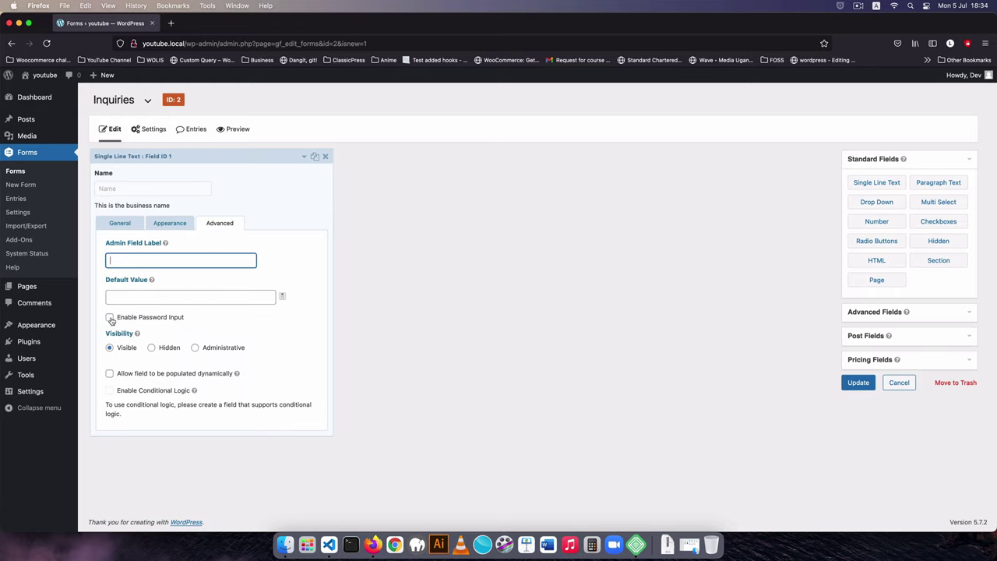
Step: Set the Name field's Admin Field Label to 'Admin Name', leaving Default Value empty
key(Tab)
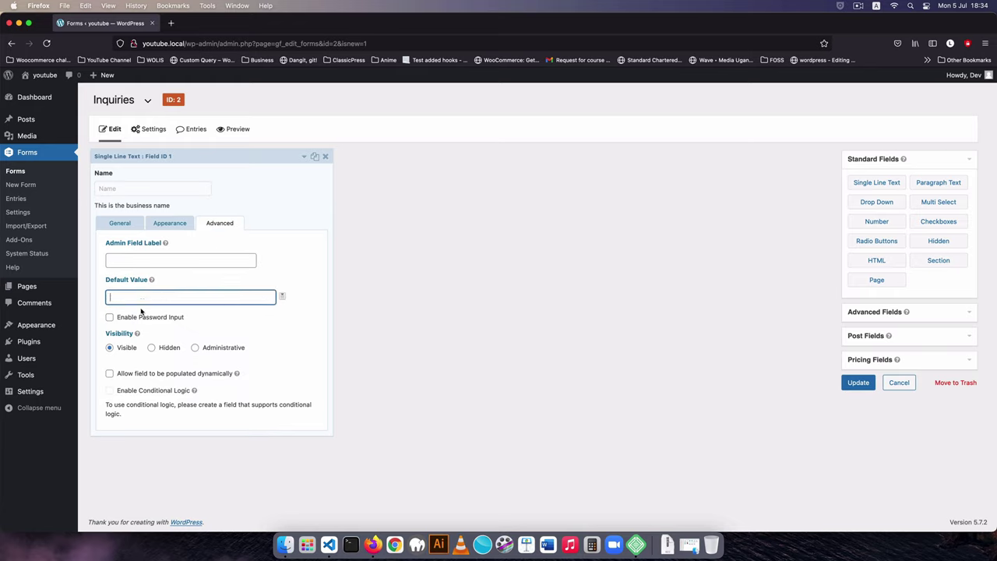
click(129, 263)
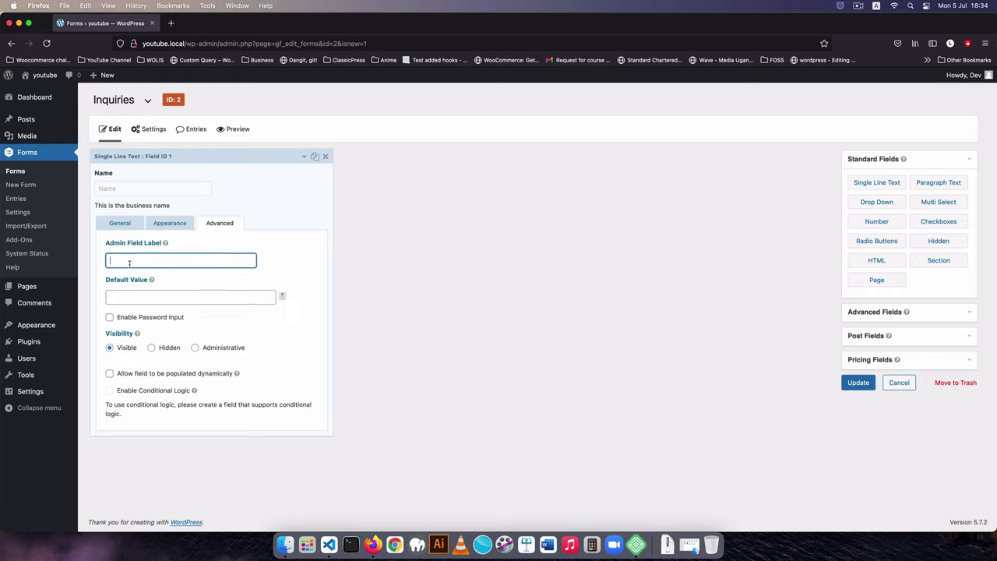
text(Admin Name)
drag(162, 260, 111, 263)
click(157, 298)
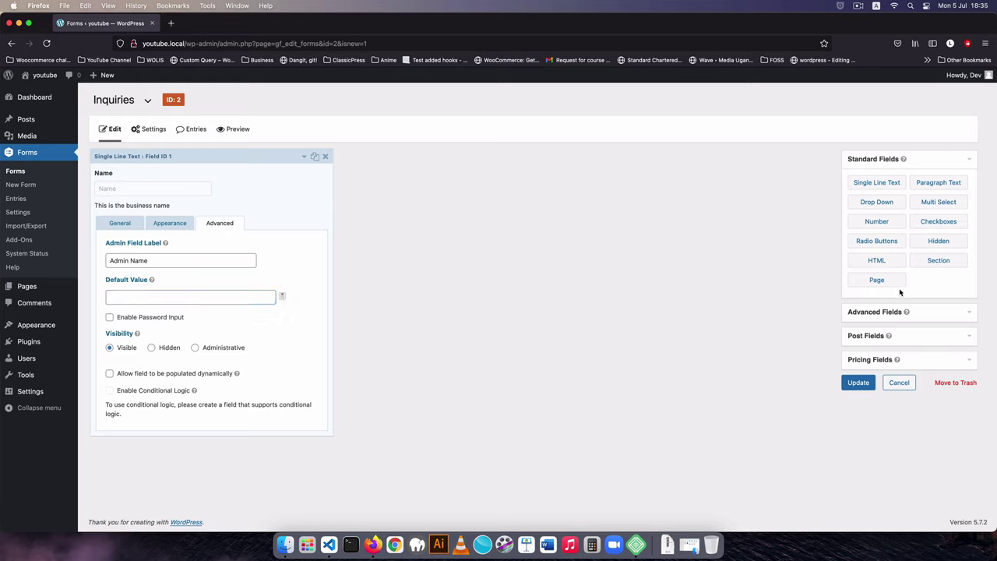
Step: Add an Email field with email confirmation enabled and mark it Required
click(970, 313)
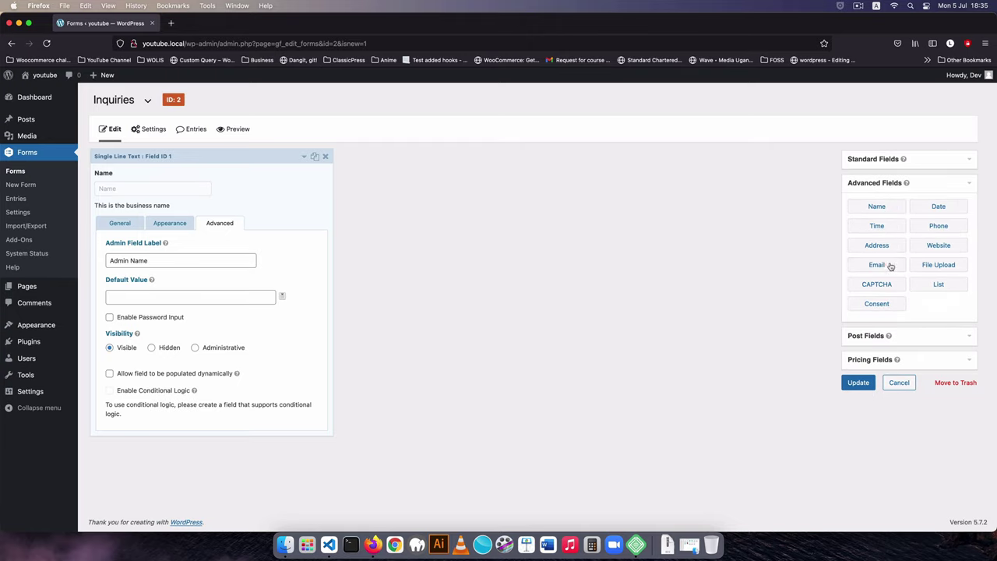
click(878, 265)
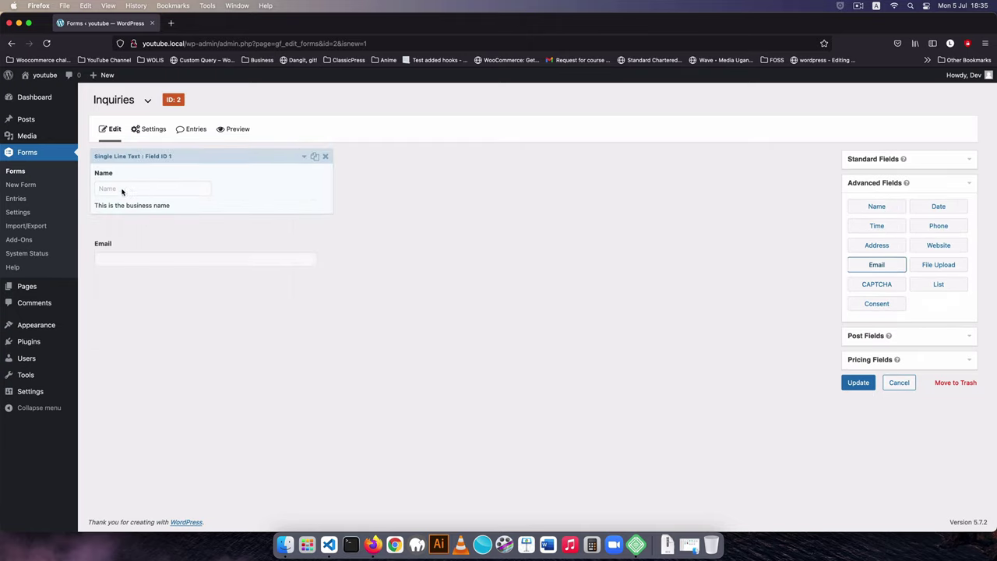
click(148, 263)
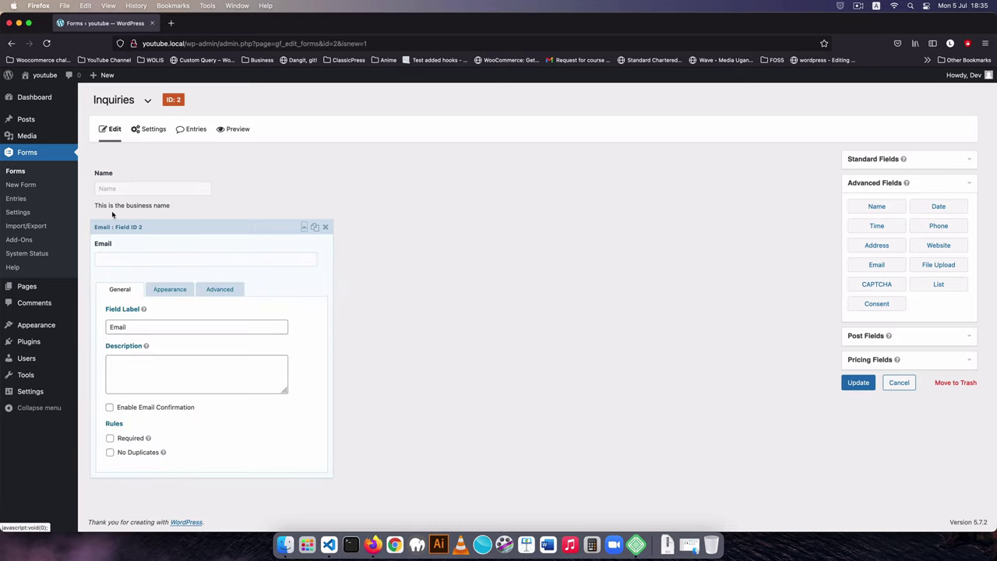
click(109, 407)
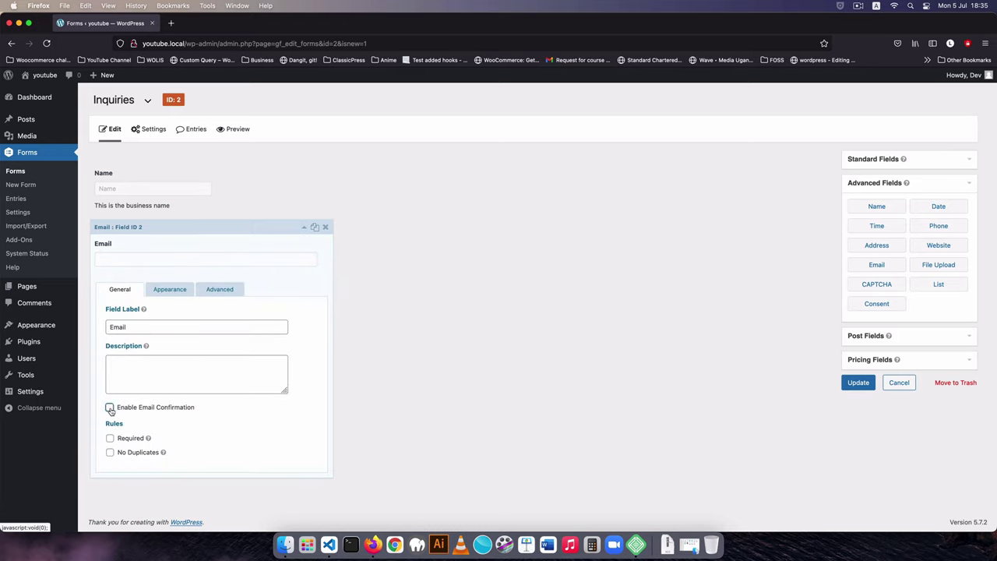
click(153, 263)
click(158, 265)
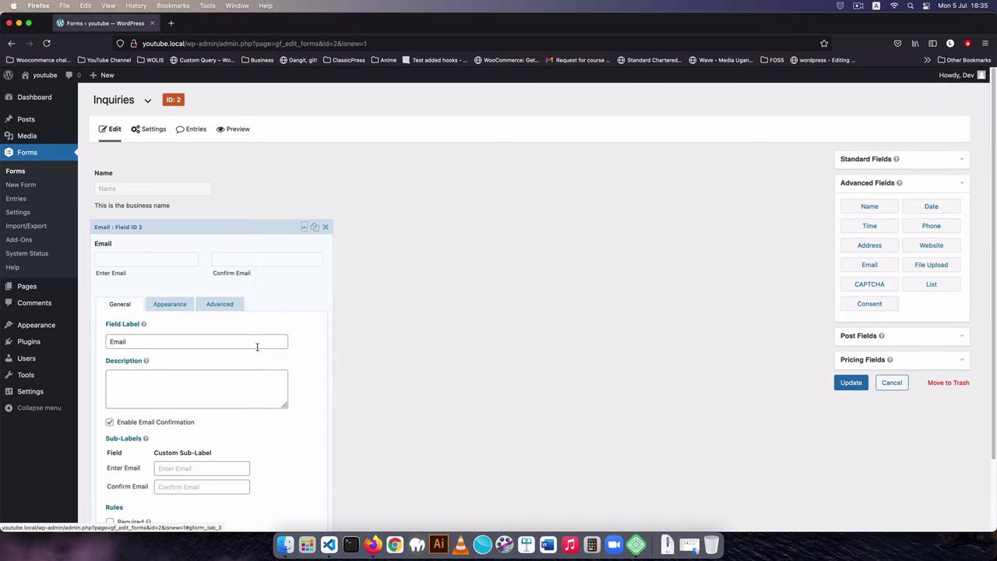
scroll(112, 453, down, 2)
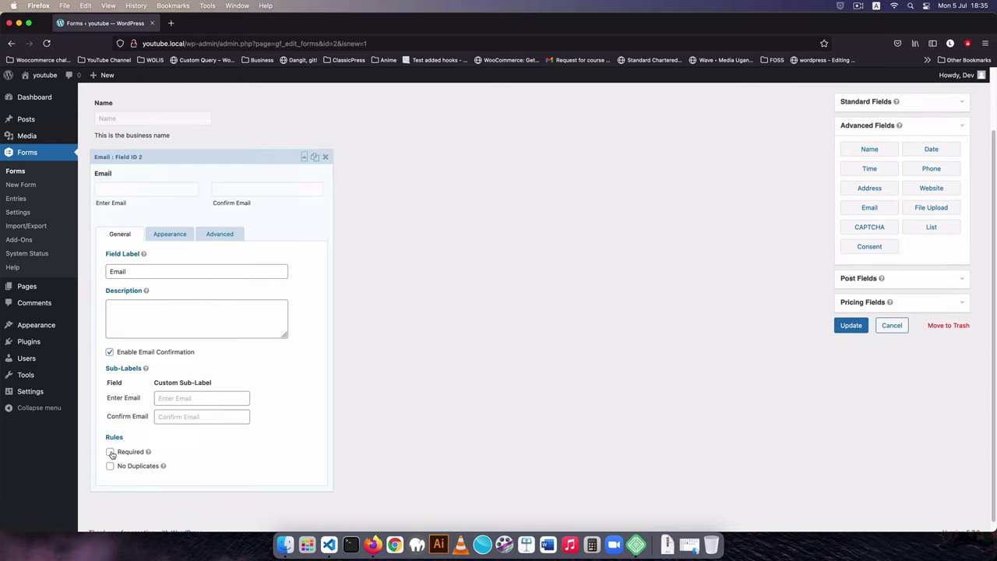
click(110, 452)
scroll(285, 335, up, 1)
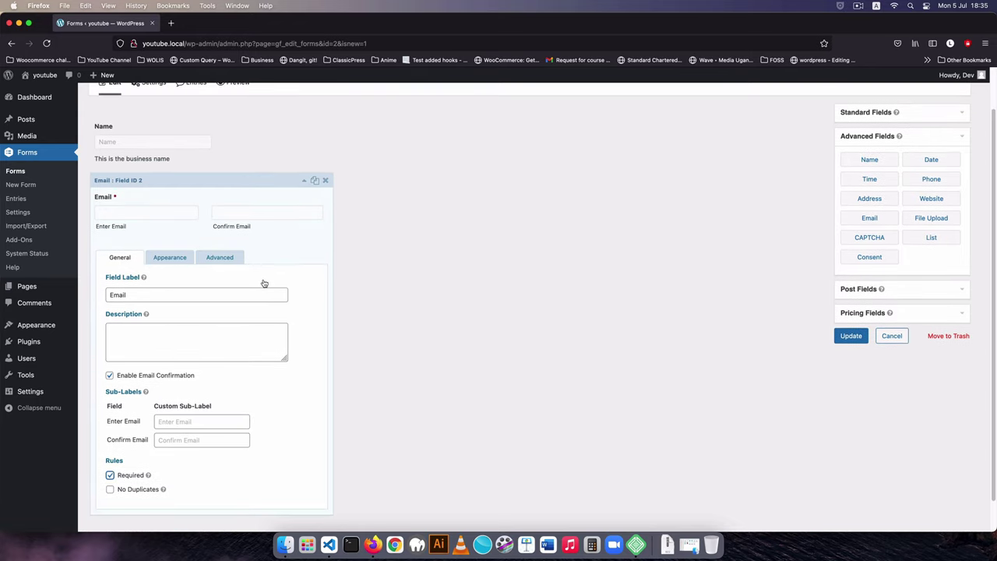
Step: Review the Email field's Appearance and Advanced settings, collapse it, and save the form
click(173, 258)
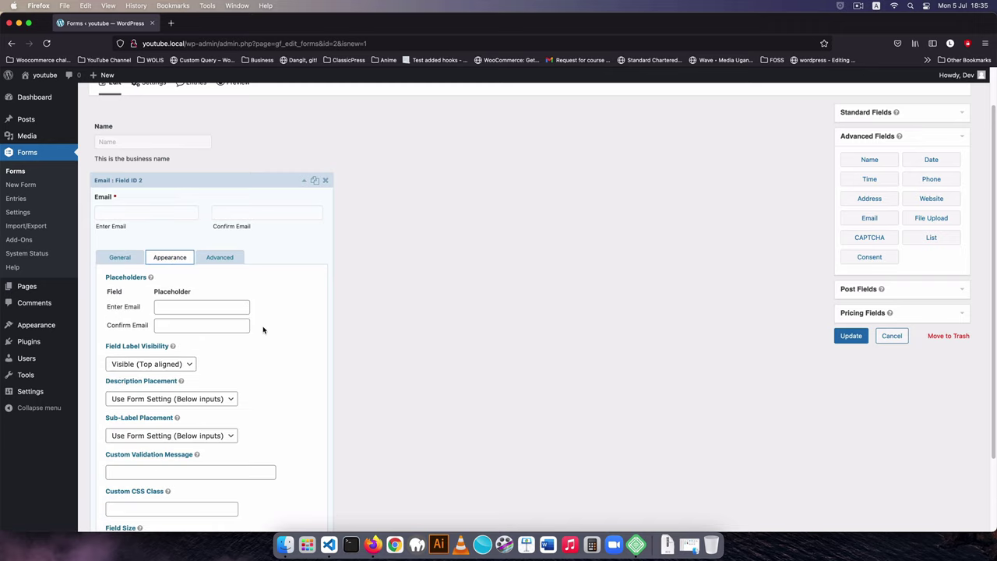
scroll(115, 423, down, 1)
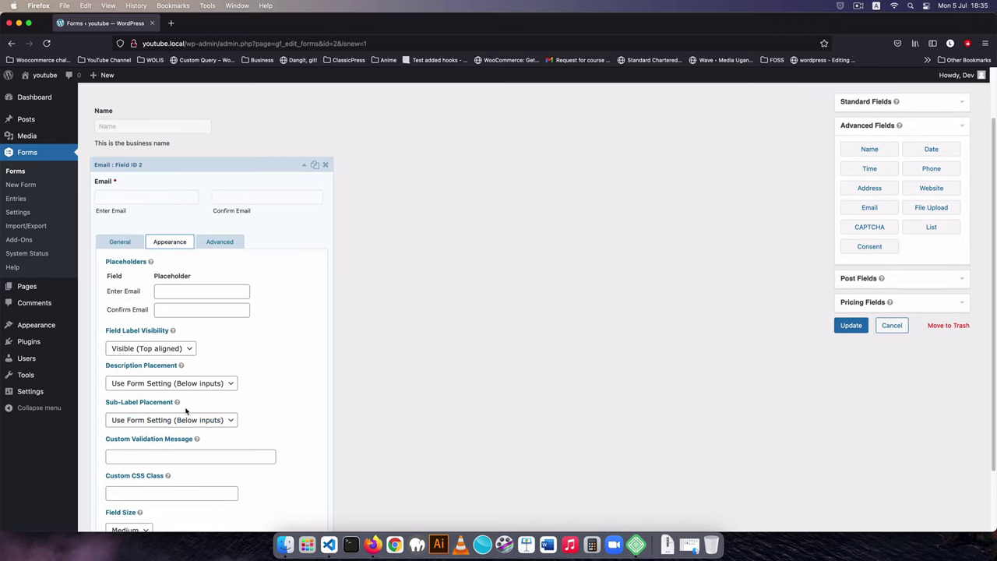
scroll(155, 327, down, 1)
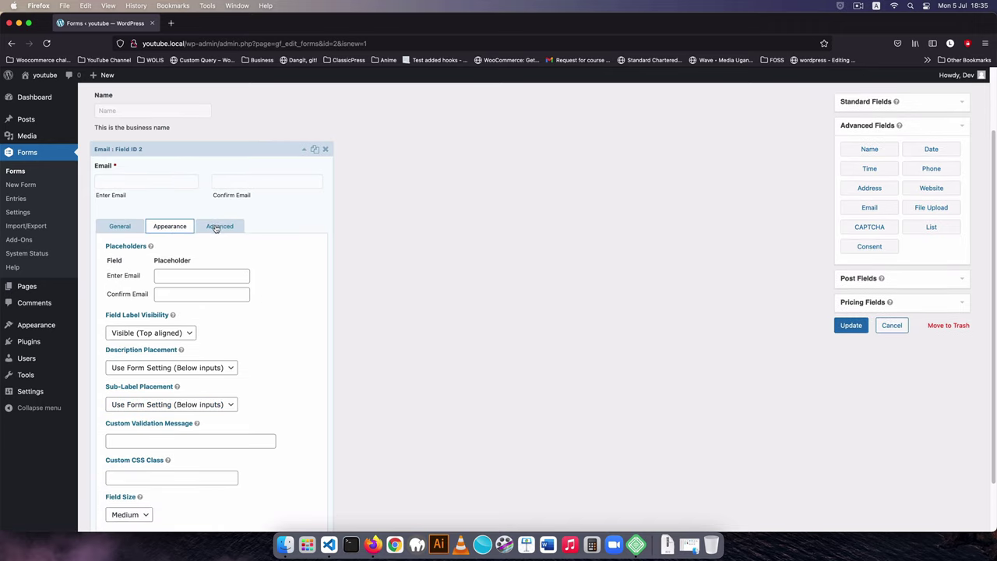
click(217, 226)
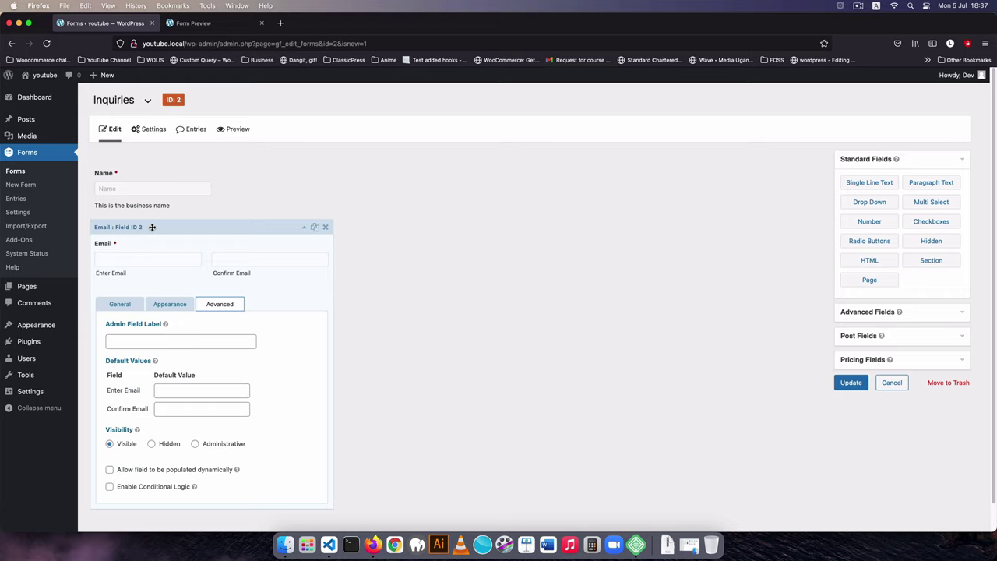
click(152, 227)
click(850, 382)
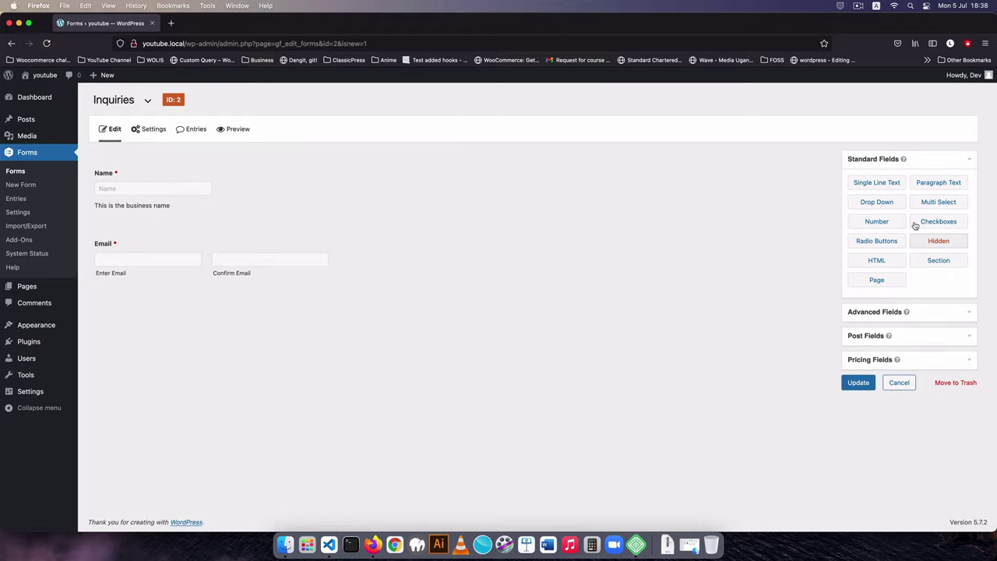
Step: Add a Number field labelled 'How many cars do you want to ship?'
click(877, 222)
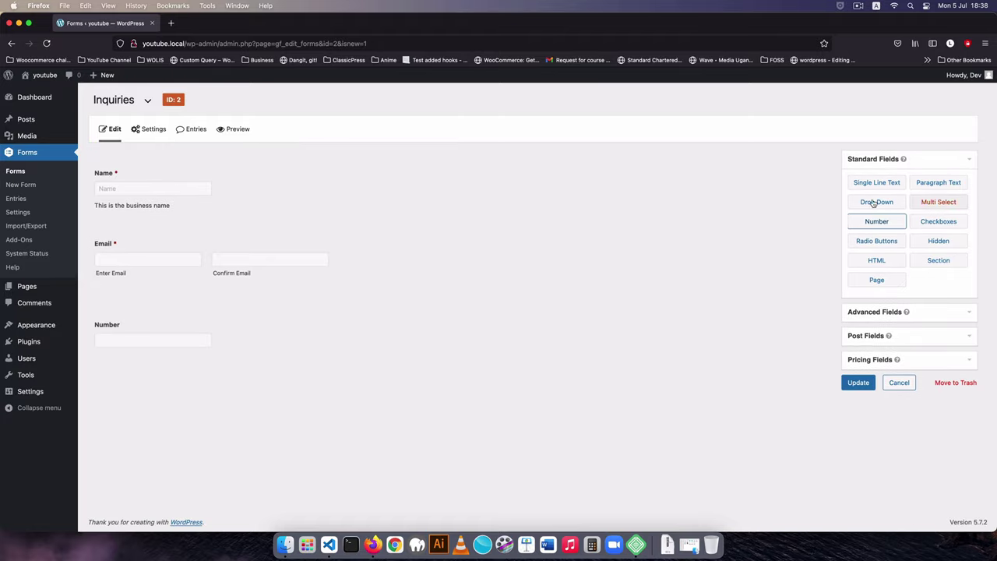
click(182, 348)
drag(144, 404, 90, 403)
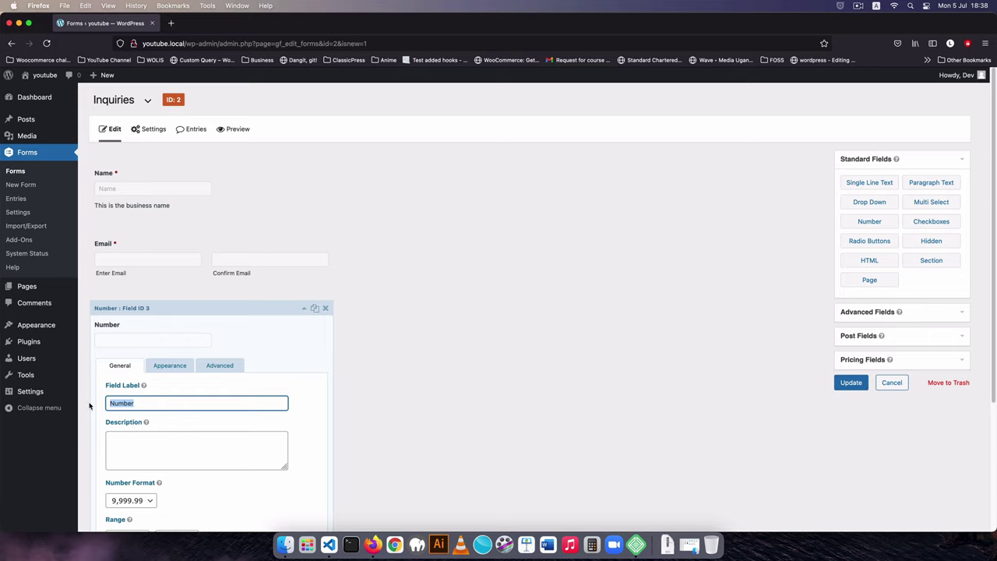
text(How many cars do you want to ship?)
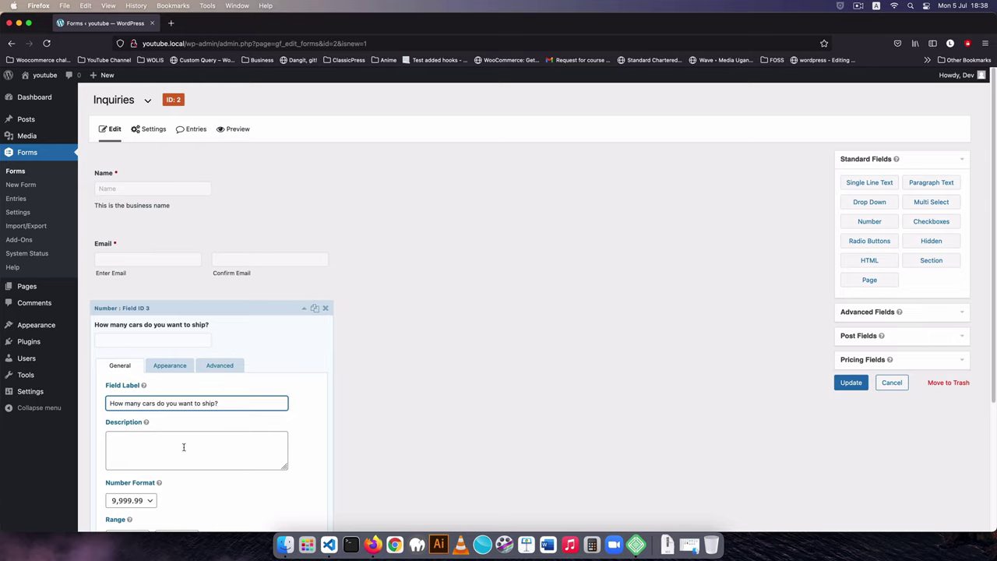
Step: Limit the cars answer to a range of 1 to 5 and make it required
scroll(222, 448, down, 2)
click(149, 423)
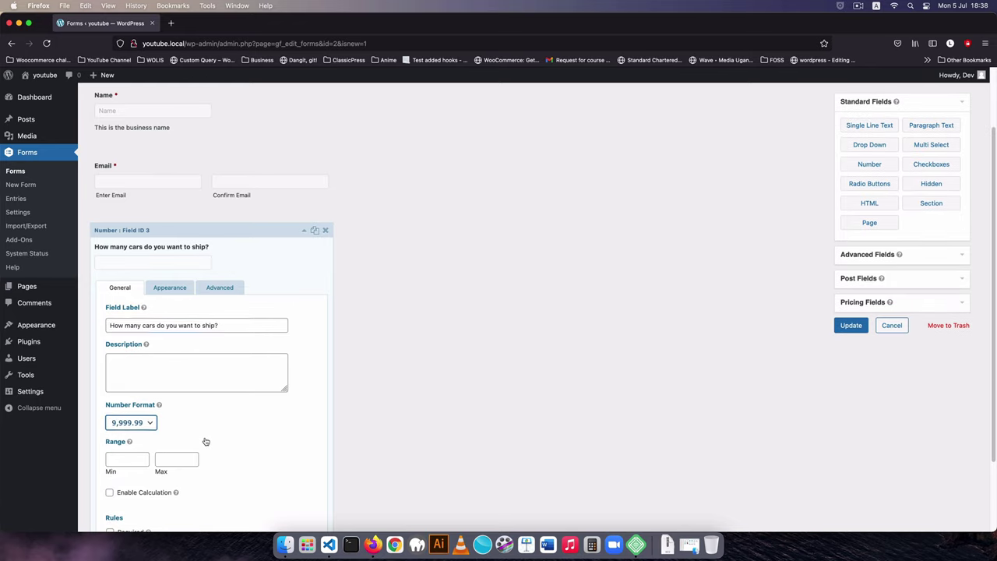
scroll(206, 442, down, 1)
click(125, 443)
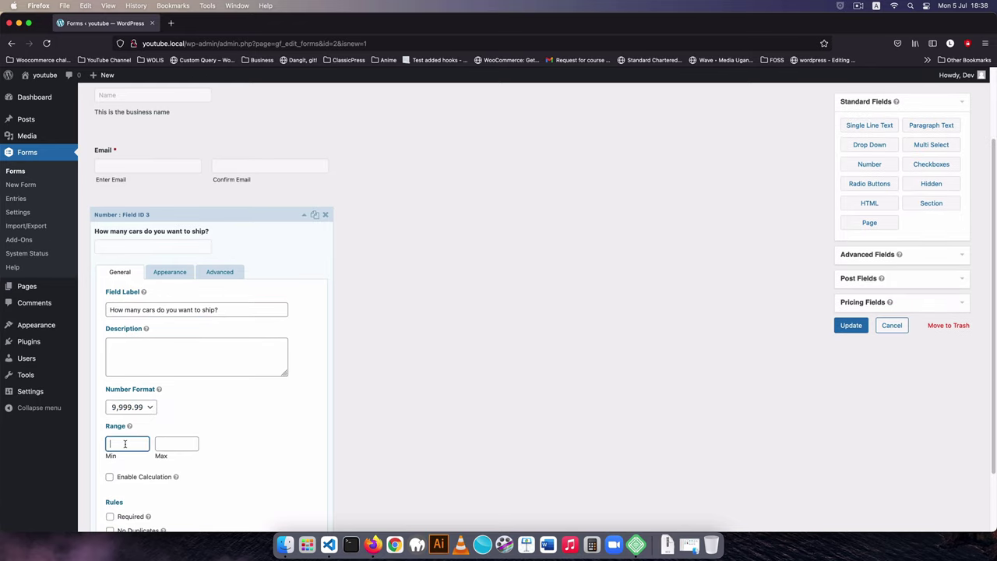
click(174, 444)
scroll(241, 463, down, 3)
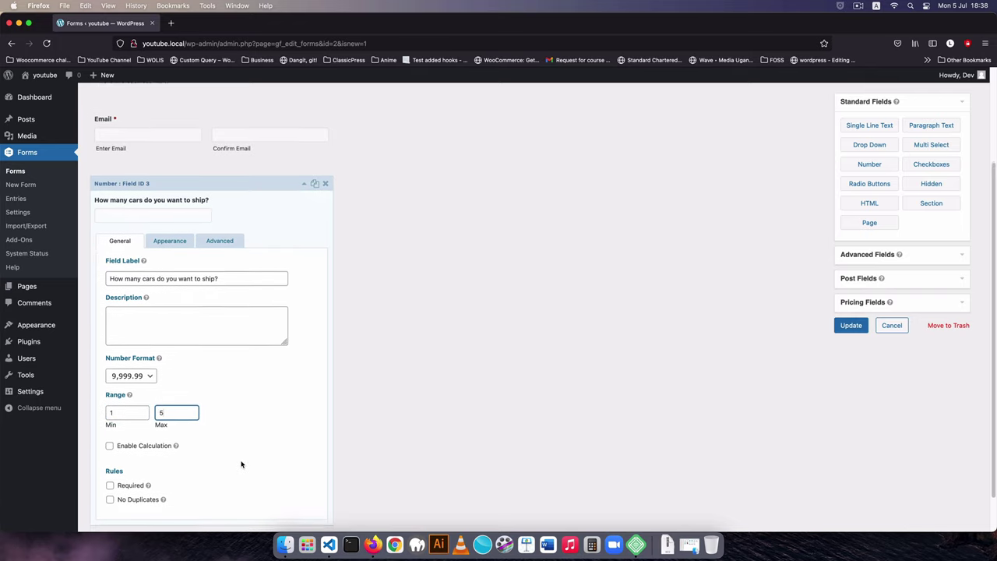
click(110, 469)
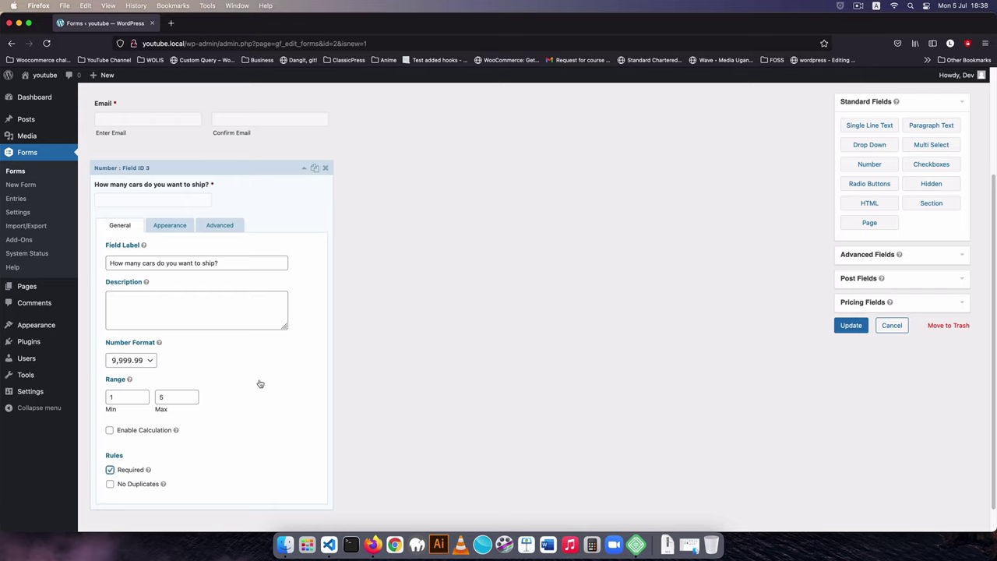
click(169, 226)
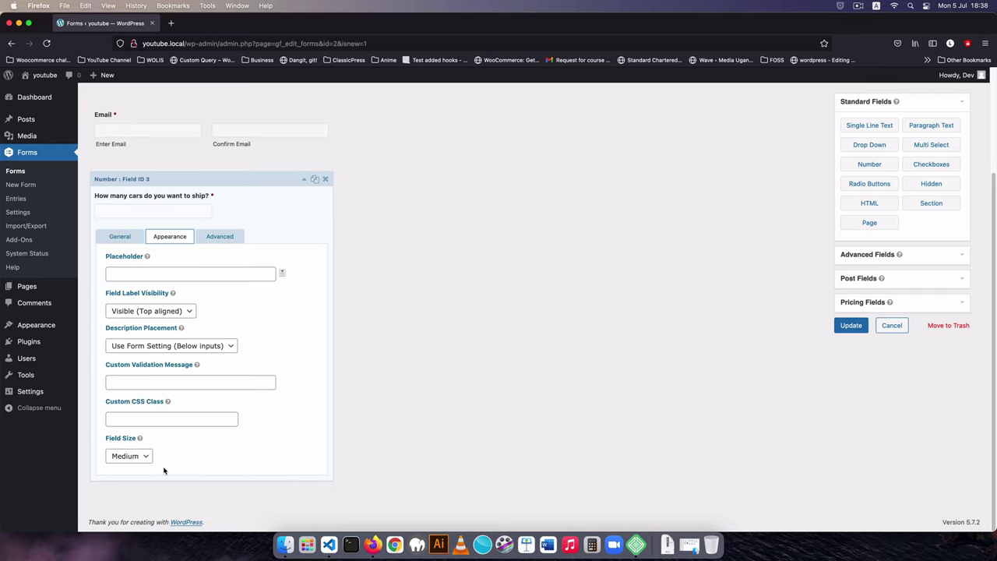
click(220, 237)
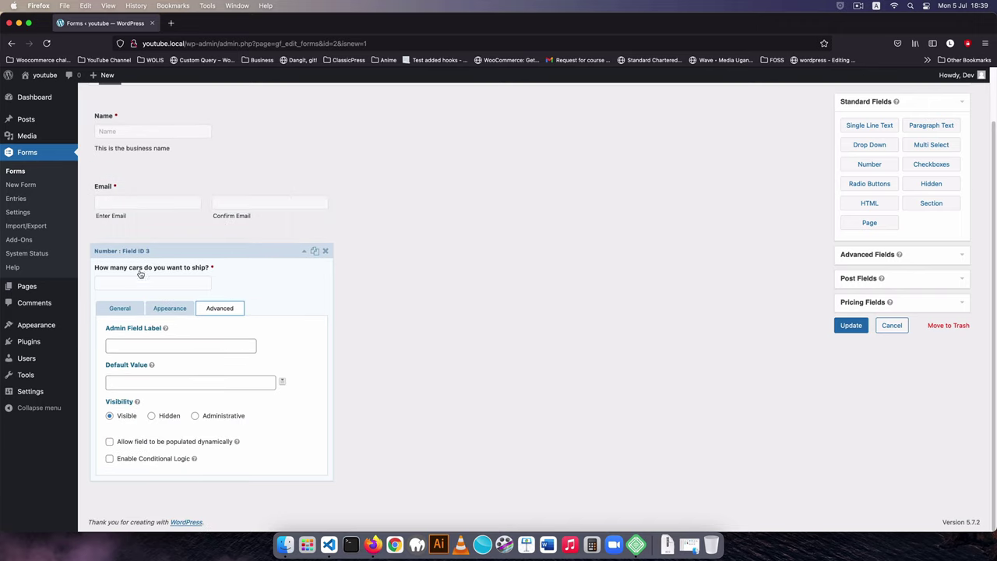
click(303, 253)
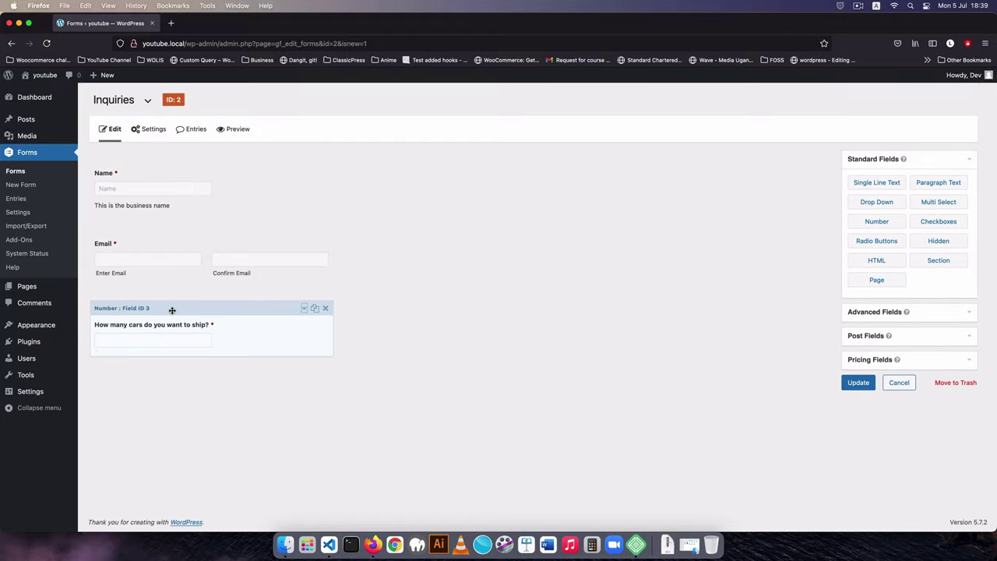
Step: Move the cars question above the Email field and enable conditional logic in Advanced settings
drag(172, 310, 171, 240)
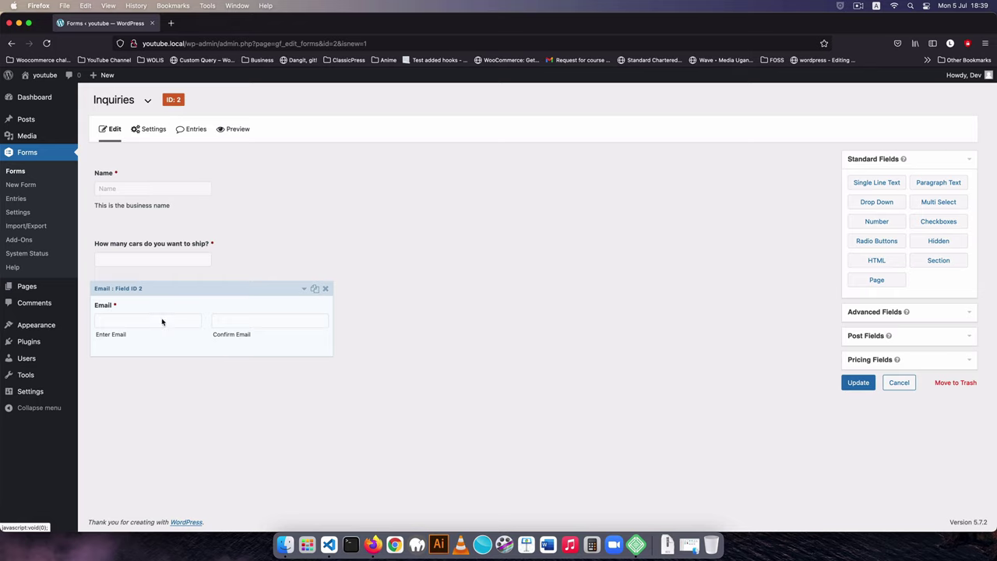
click(147, 228)
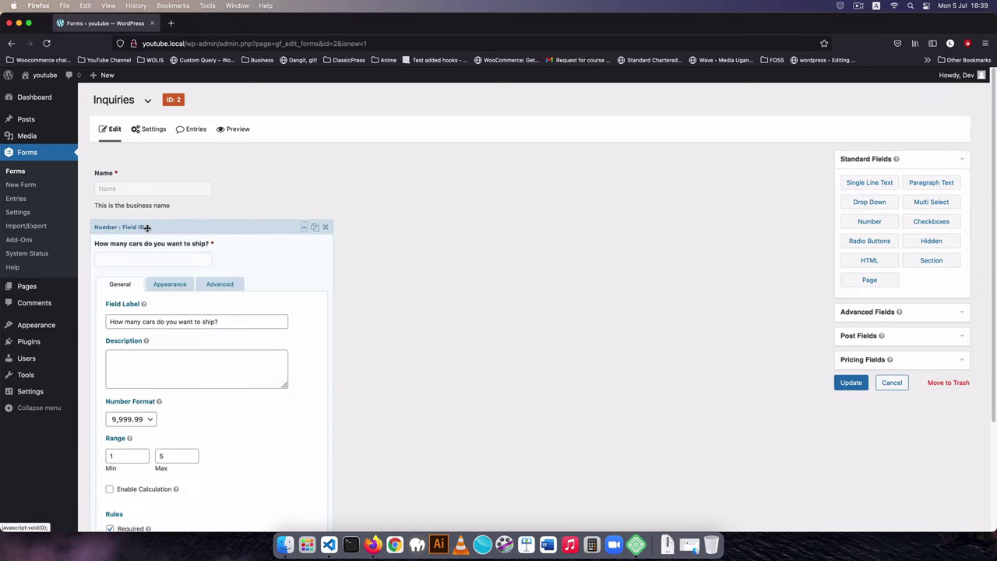
click(230, 285)
scroll(265, 327, down, 2)
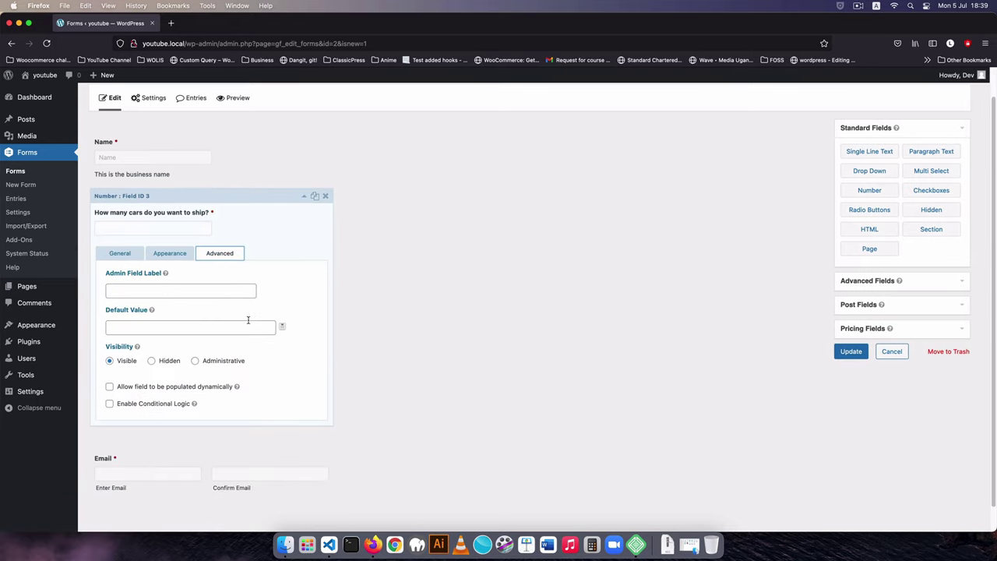
click(110, 404)
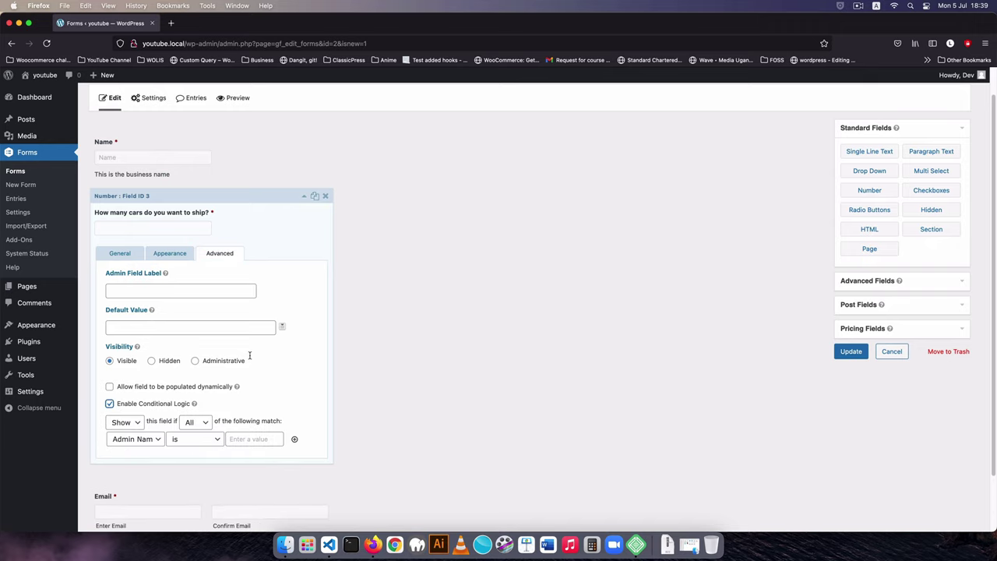
scroll(248, 356, down, 2)
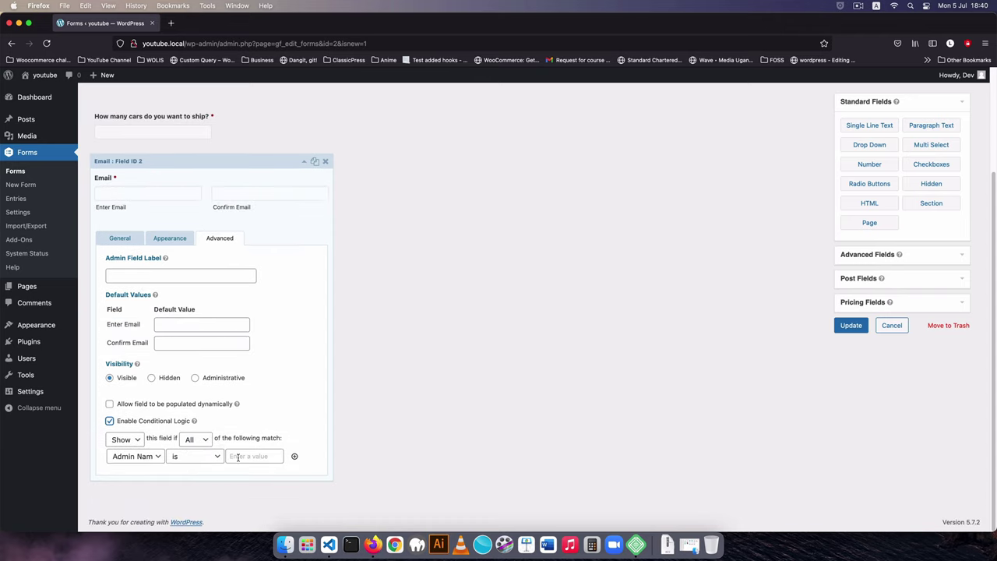
Step: Set the rule to Show if All match, with the cars question greater than 1
click(202, 440)
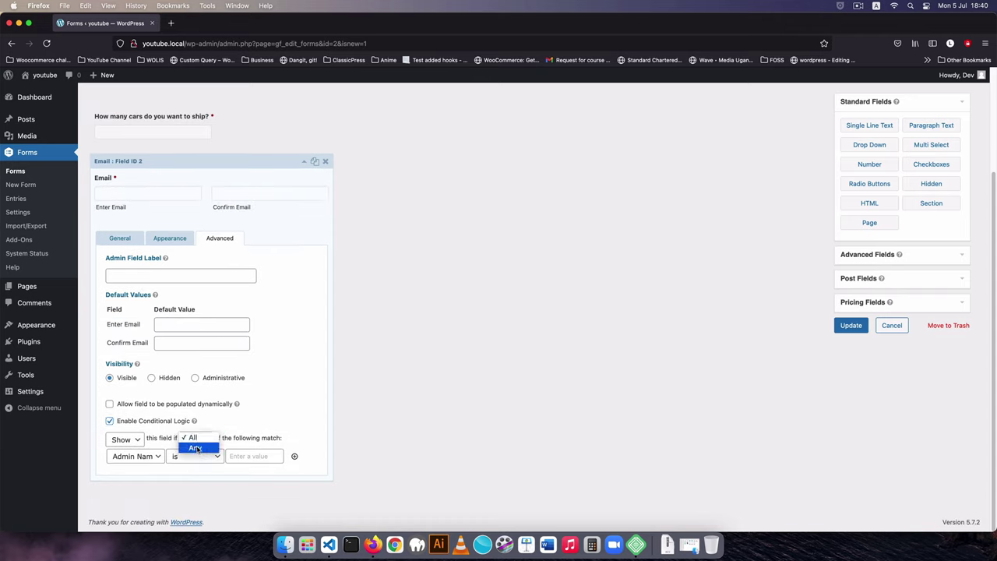
click(198, 438)
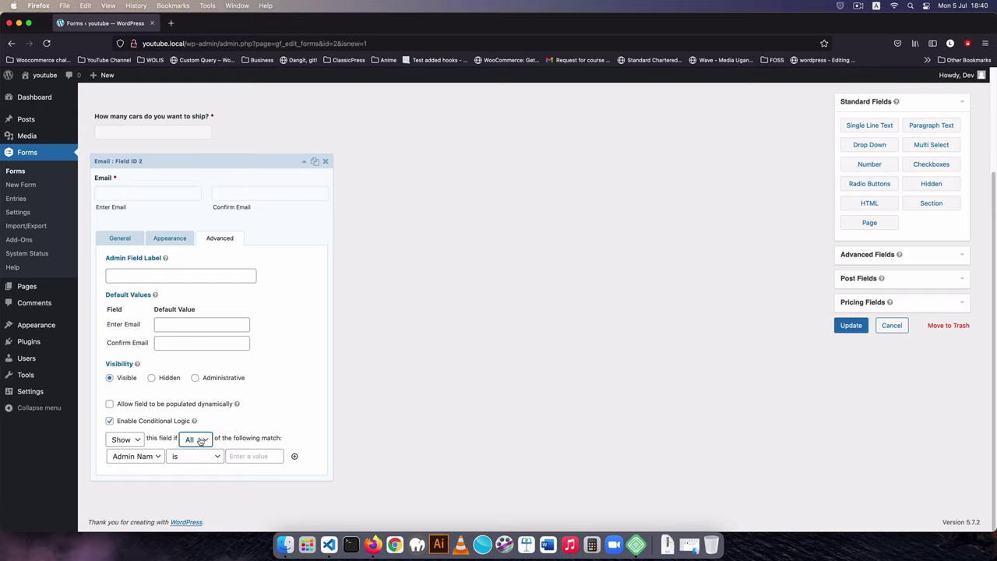
click(141, 458)
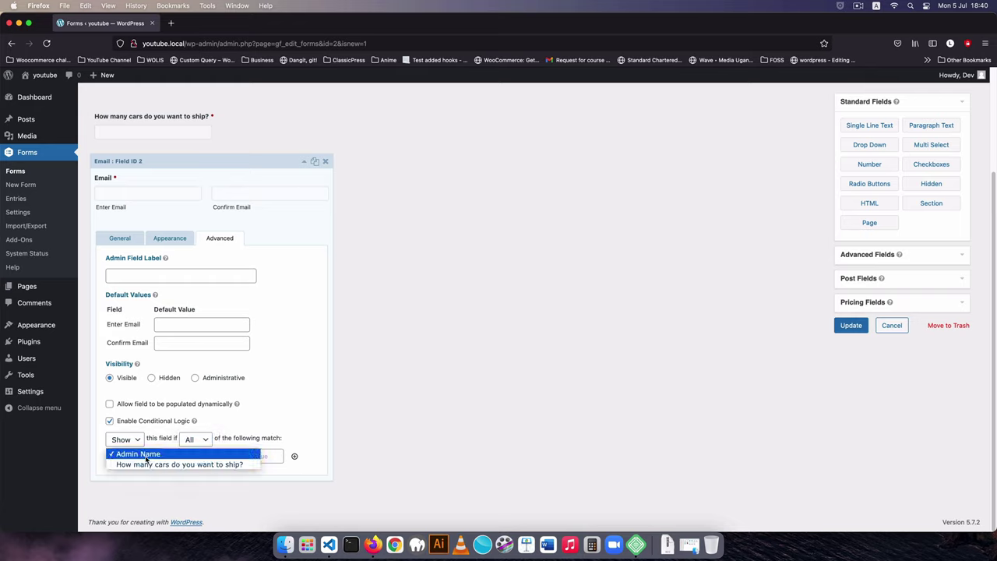
click(150, 464)
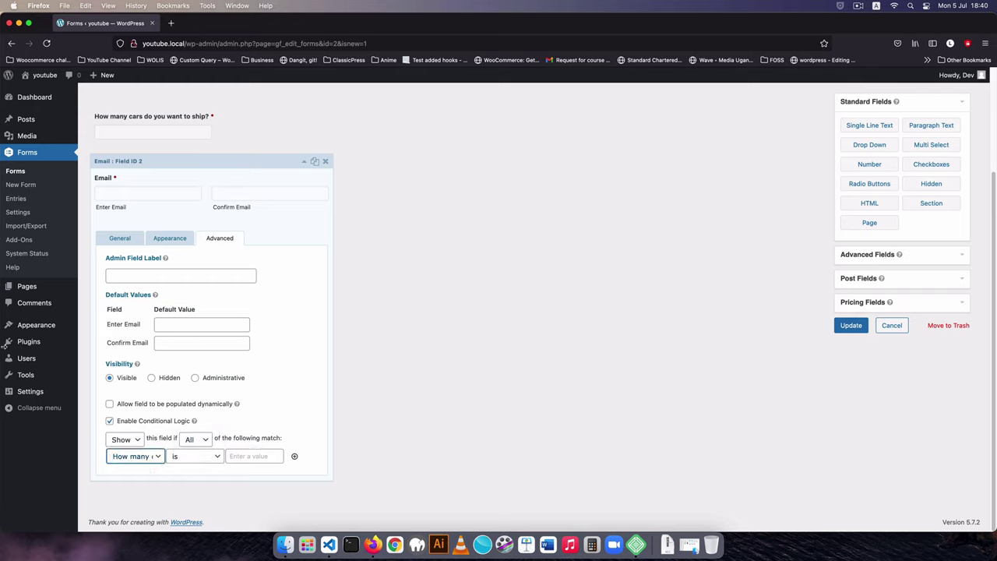
click(206, 456)
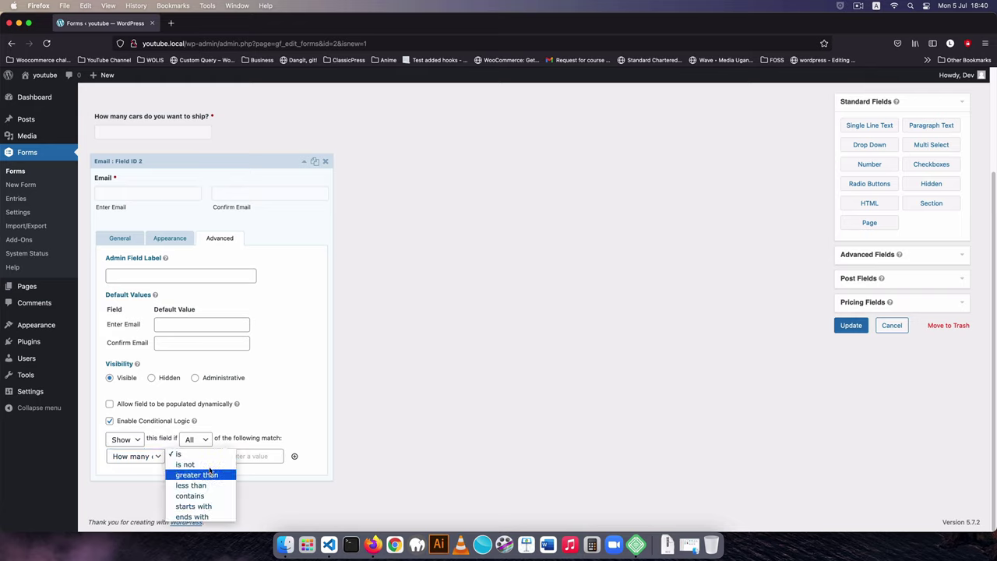
click(210, 474)
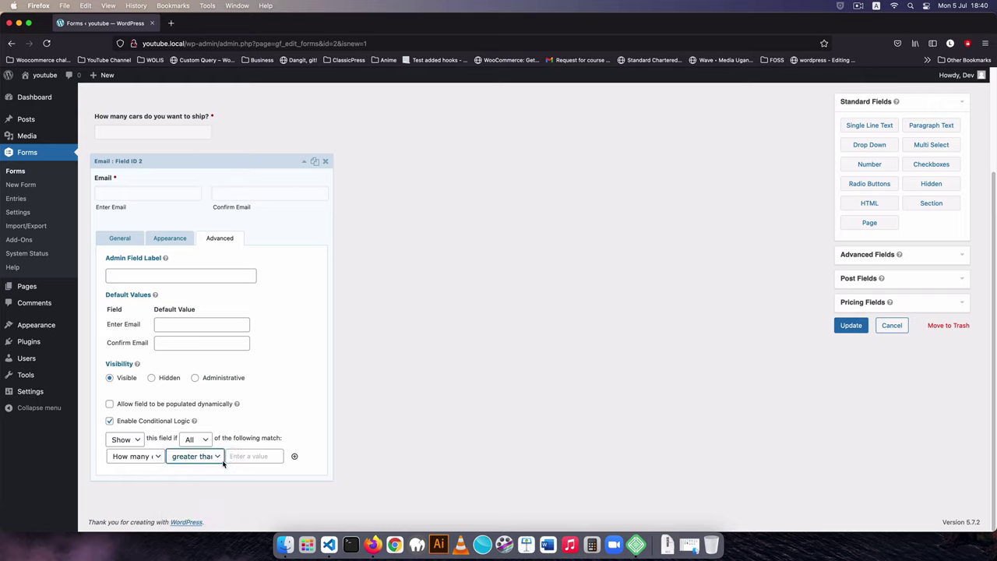
click(239, 456)
text(1)
click(285, 414)
Step: Add a second rule requiring the cars answer less than 6, then save the form
click(293, 456)
click(150, 472)
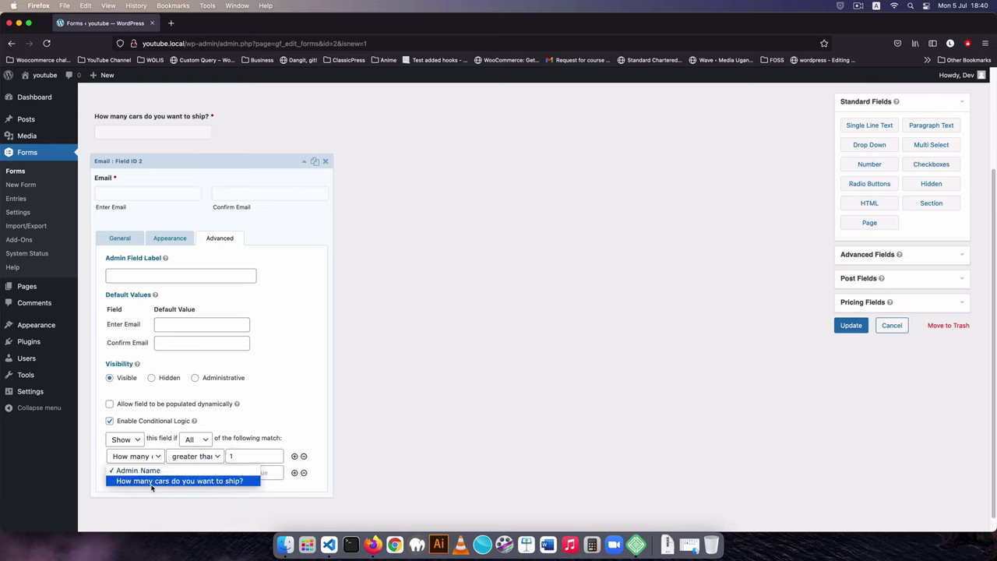
click(156, 481)
click(204, 472)
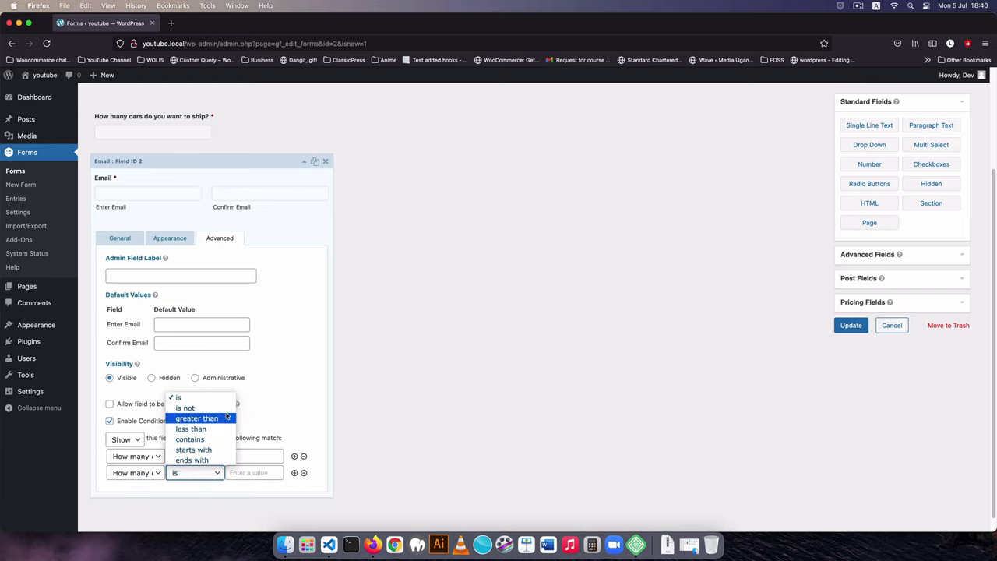
click(210, 431)
click(248, 472)
text(6)
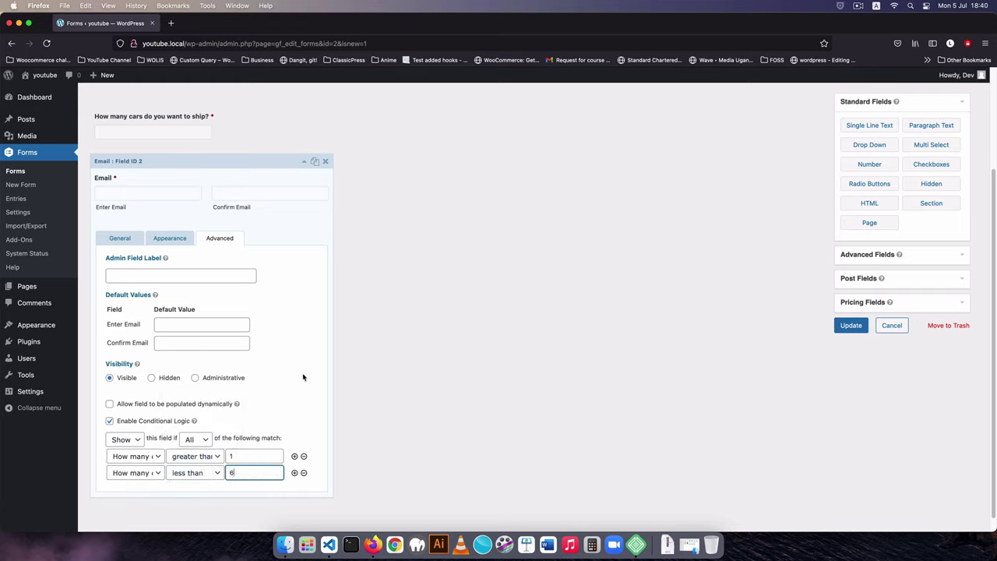
click(295, 233)
click(120, 238)
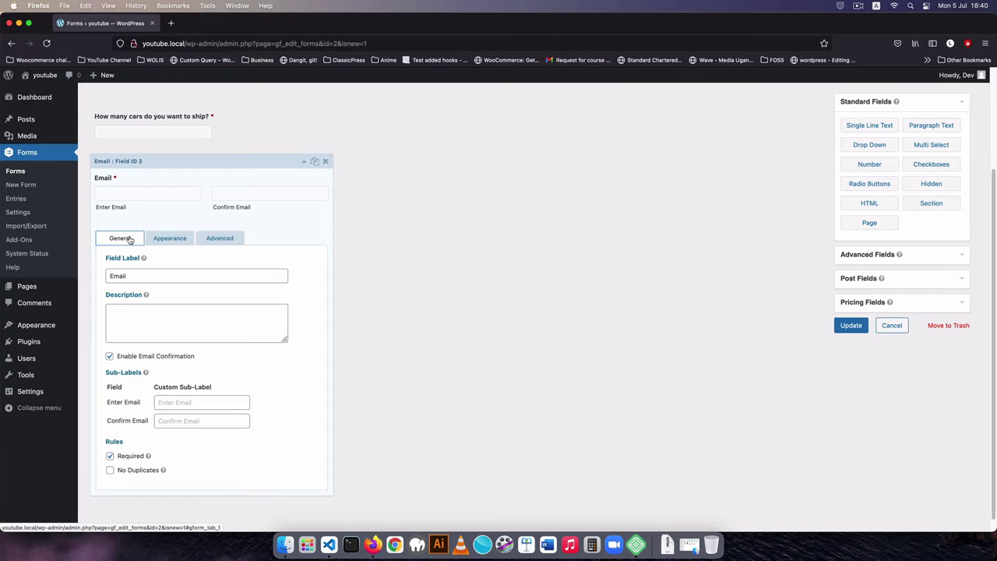
click(849, 329)
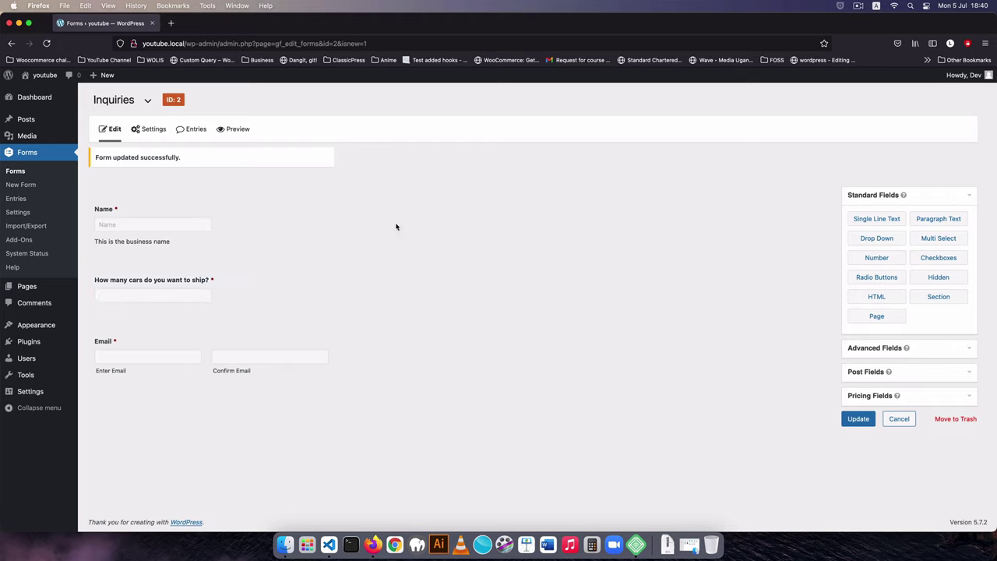
Step: Preview the Inquiries form and fill Name with 'TechiePress'
click(234, 130)
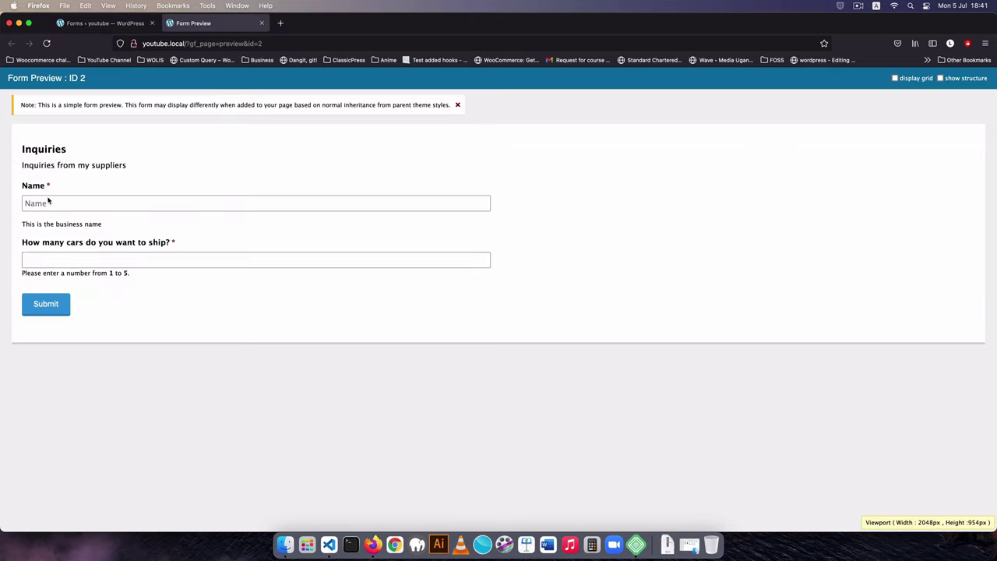
click(60, 203)
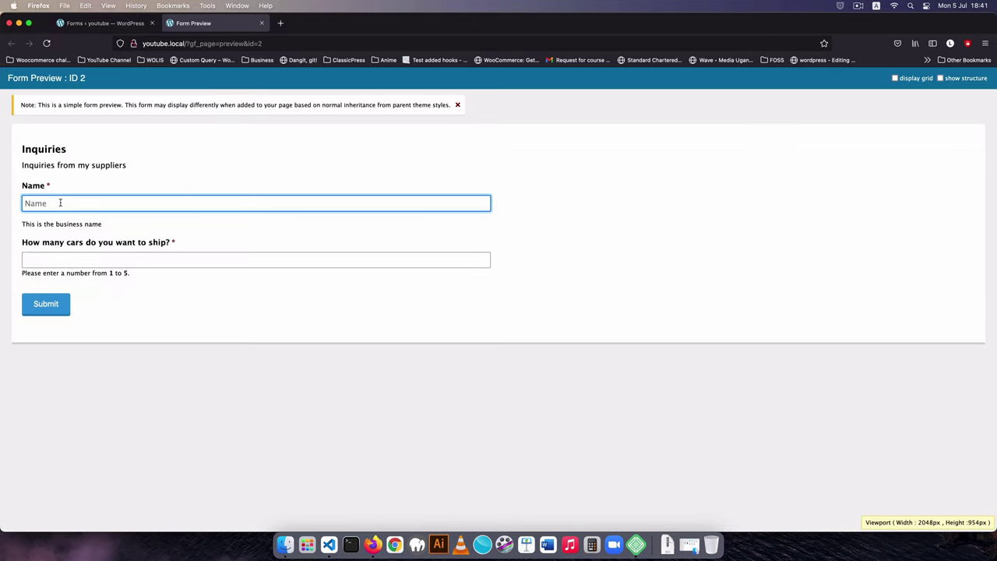
text(k)
key(BackSpace)
text(Te)
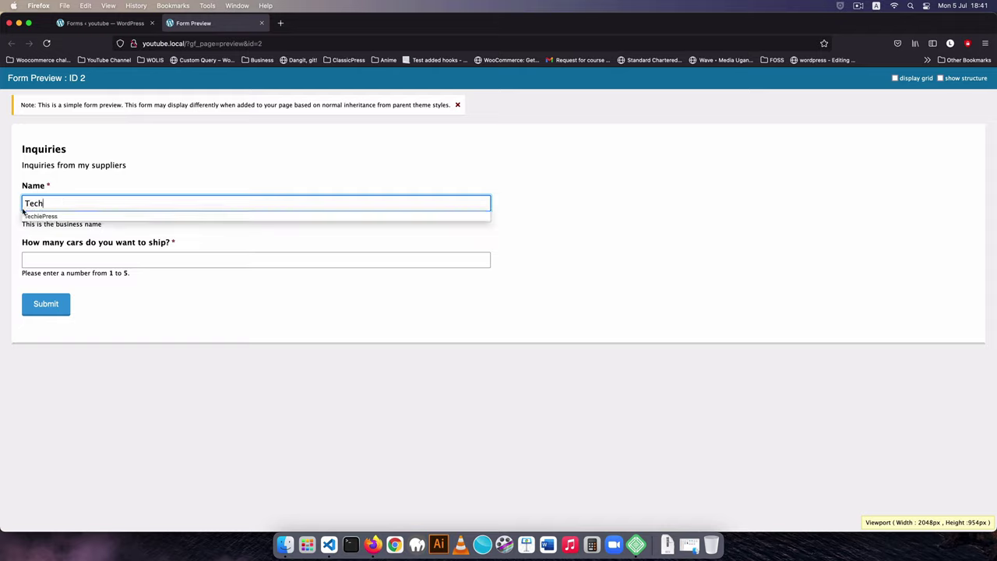
text(ch)
click(25, 216)
Step: Enter 7 in the cars question, which hides the Email field
click(53, 261)
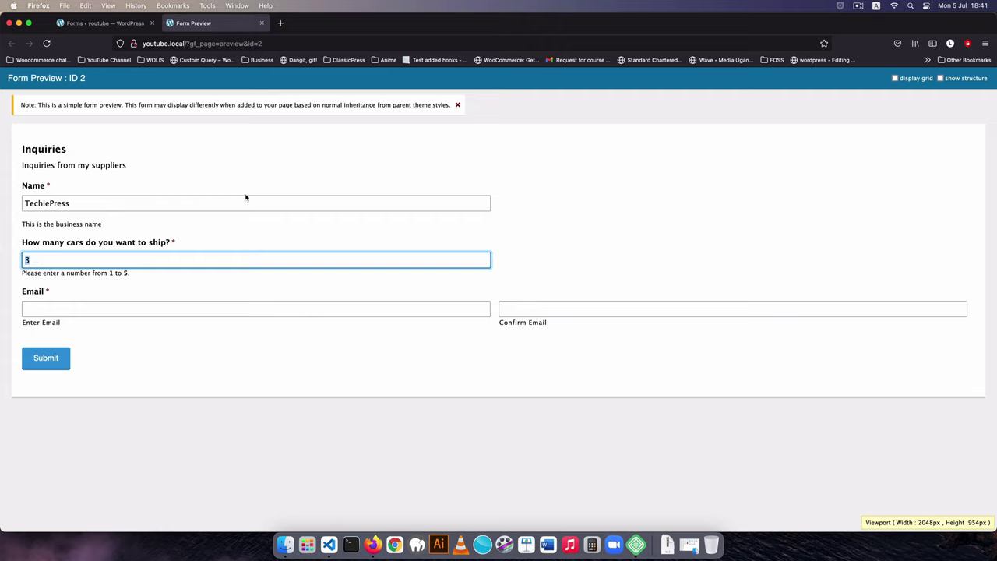
text(7)
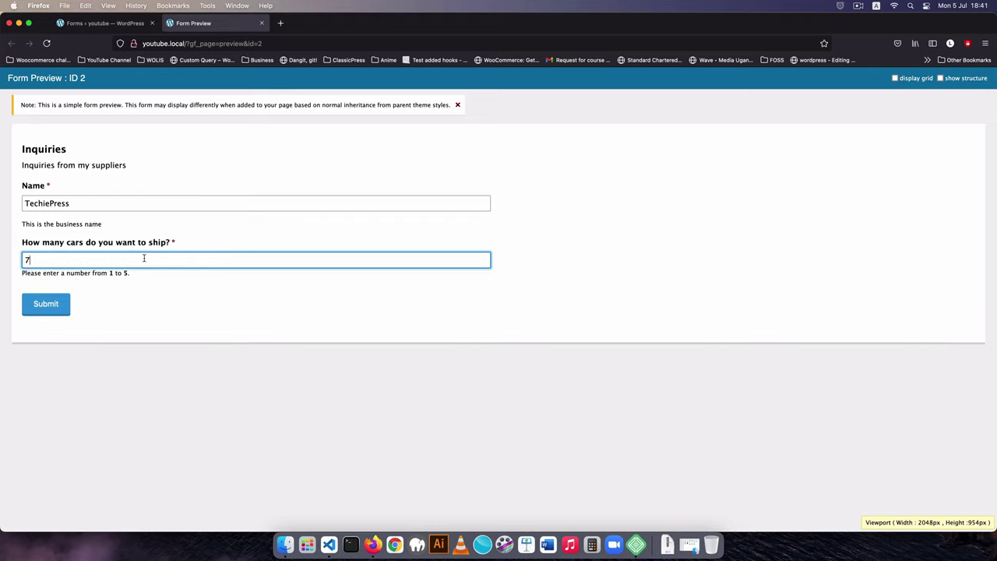
click(249, 250)
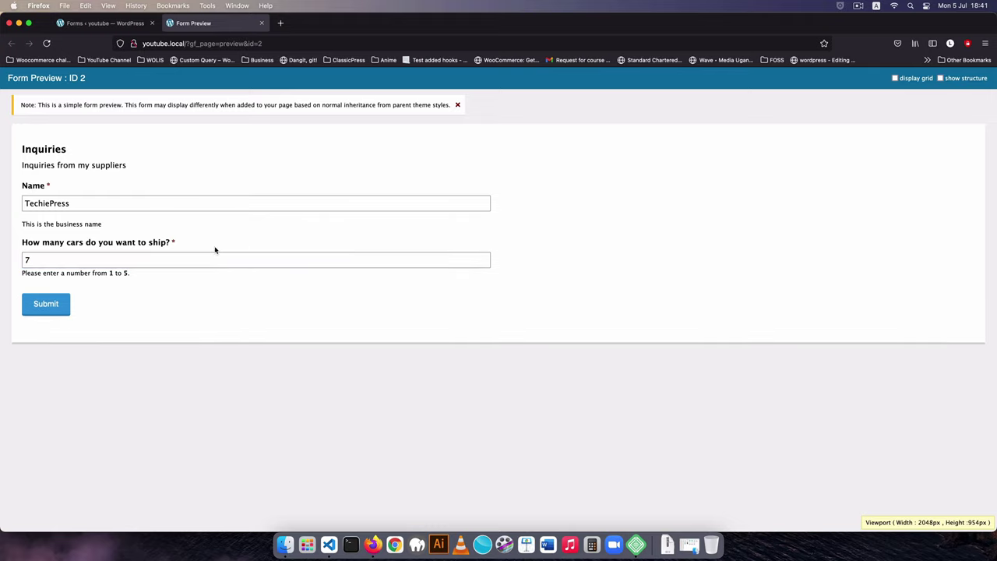
Step: Submit the preview with 7 cars and point out the allowed-range error with minimum 1
click(52, 307)
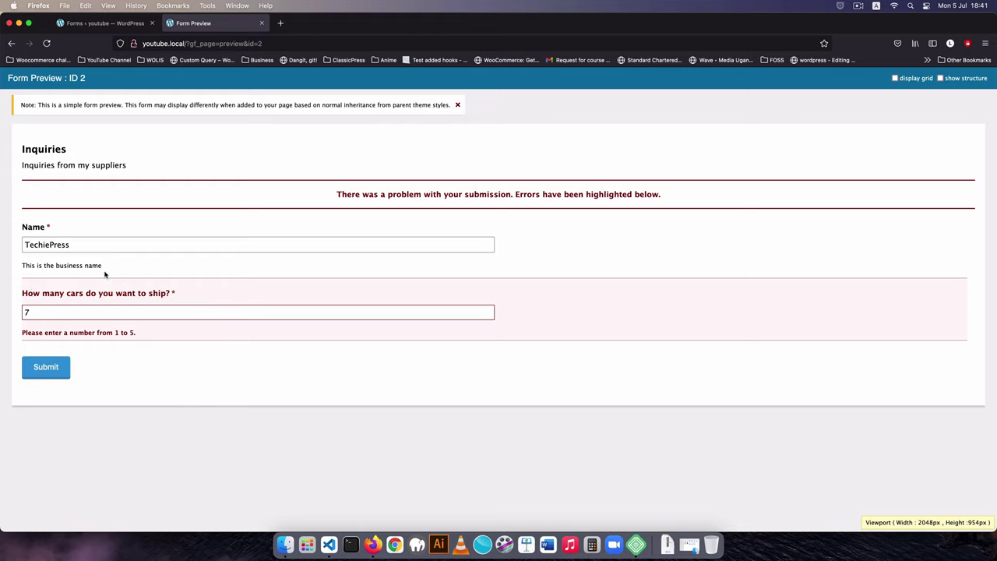
drag(37, 333, 185, 333)
click(110, 333)
double_click(119, 332)
Step: Change the car count to 3 and resubmit, so the empty Email field is flagged required
drag(34, 310, 12, 312)
text(3)
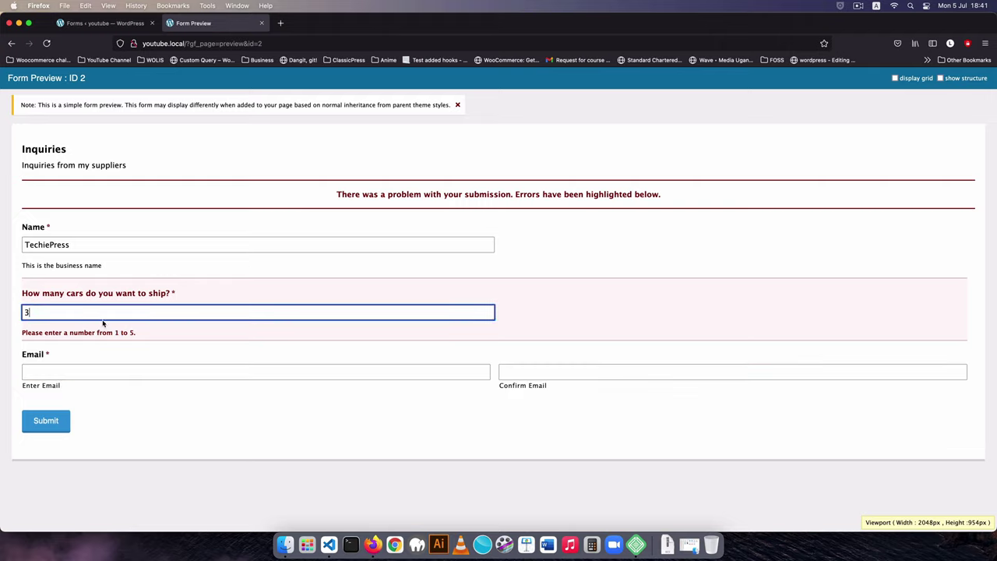
click(401, 380)
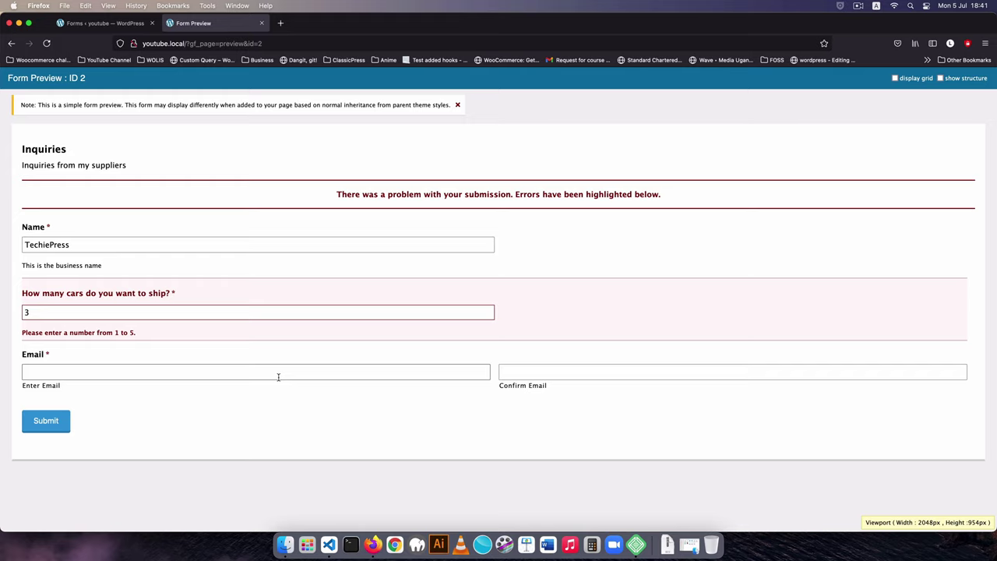
click(155, 368)
key(Return)
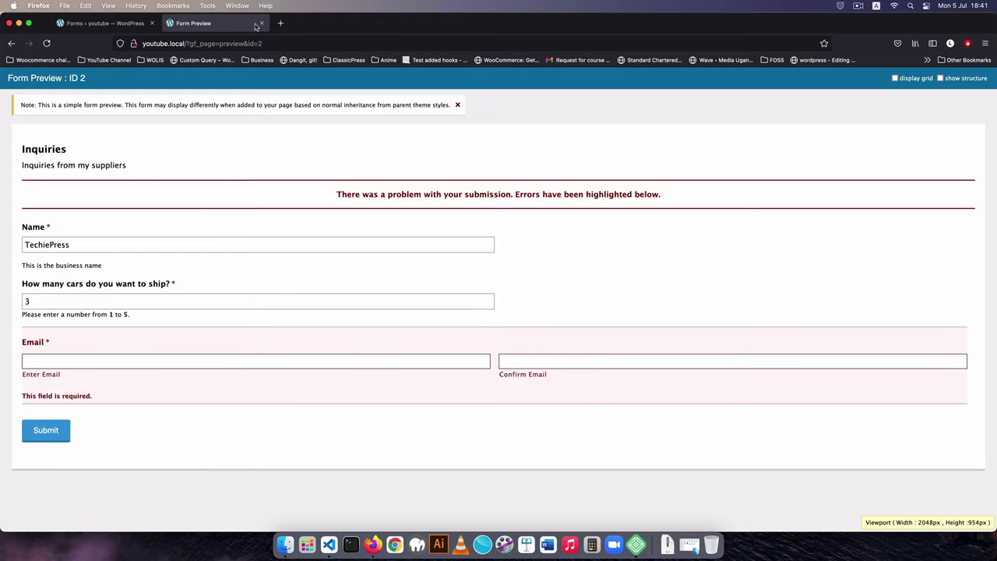
Step: Close the Form Preview tab to return to the Inquiries form editor
click(263, 26)
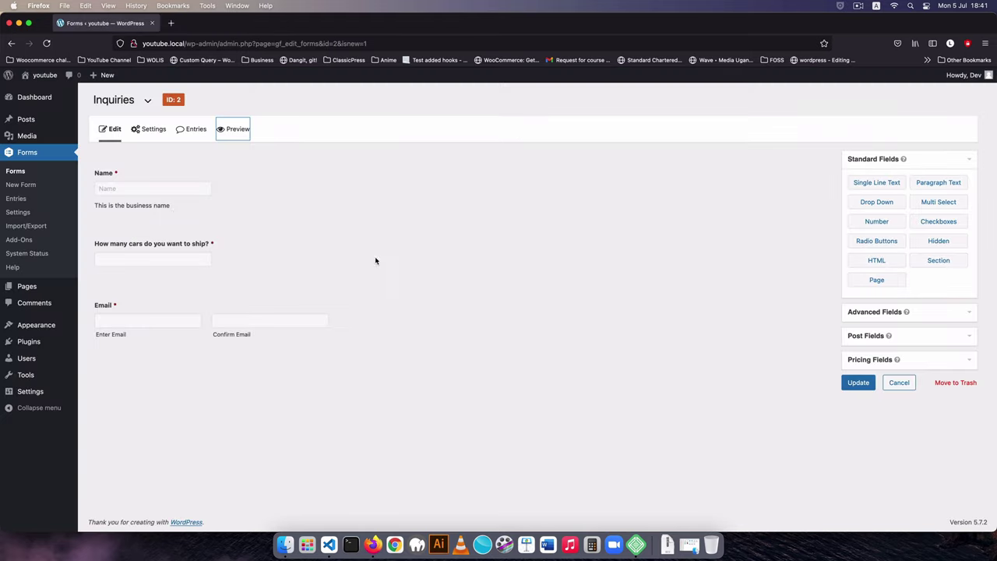